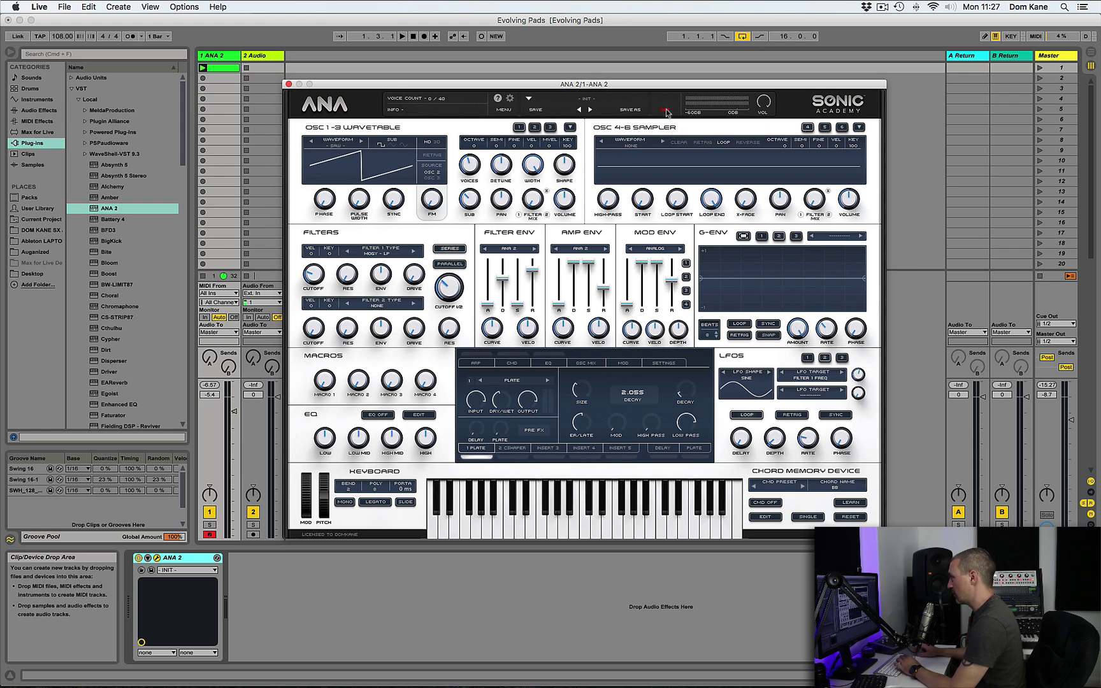
Reset ANA 2 to its initial patch, inspect the MIDI clip's notes while it plays, and return to the session view.
click(665, 112)
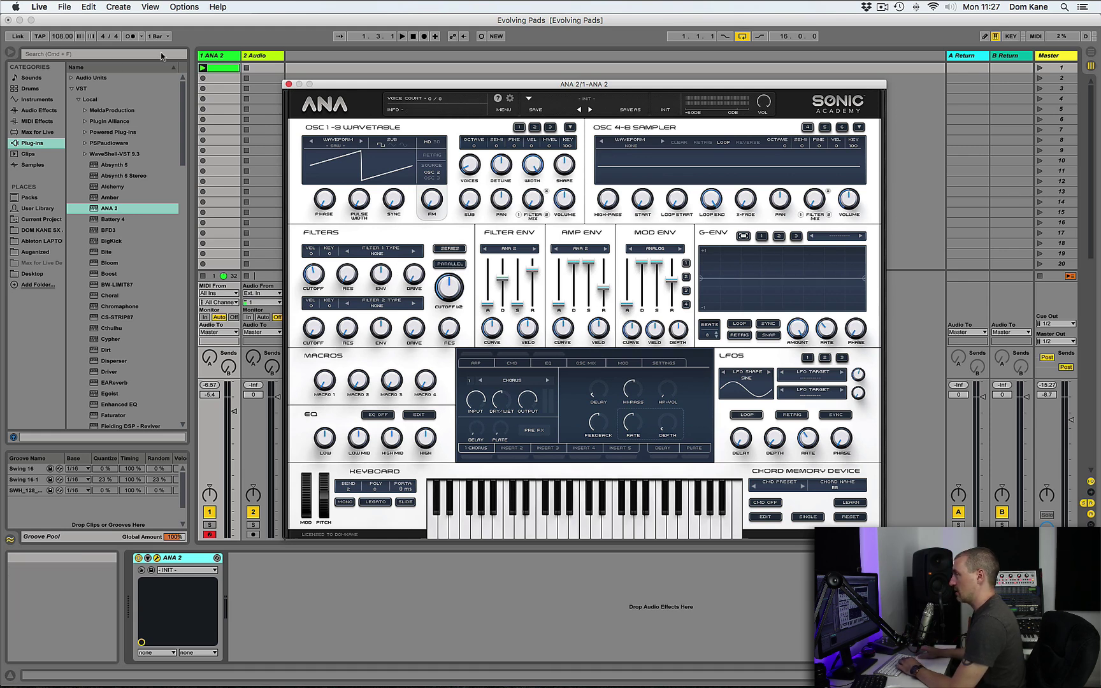
double_click(234, 68)
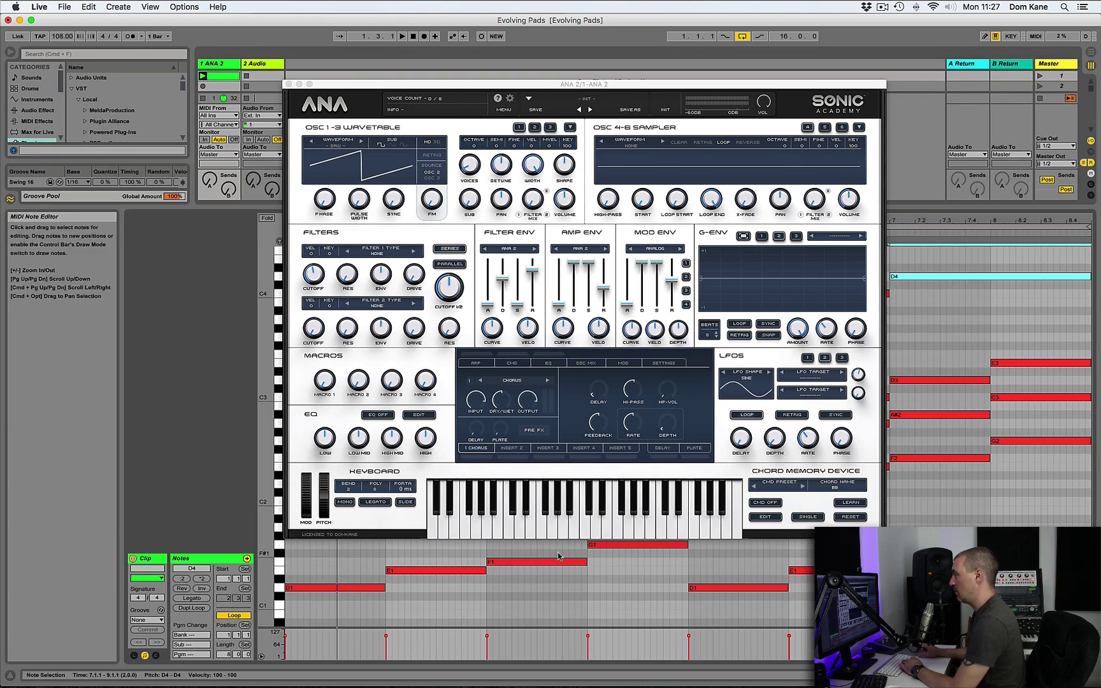
key(space)
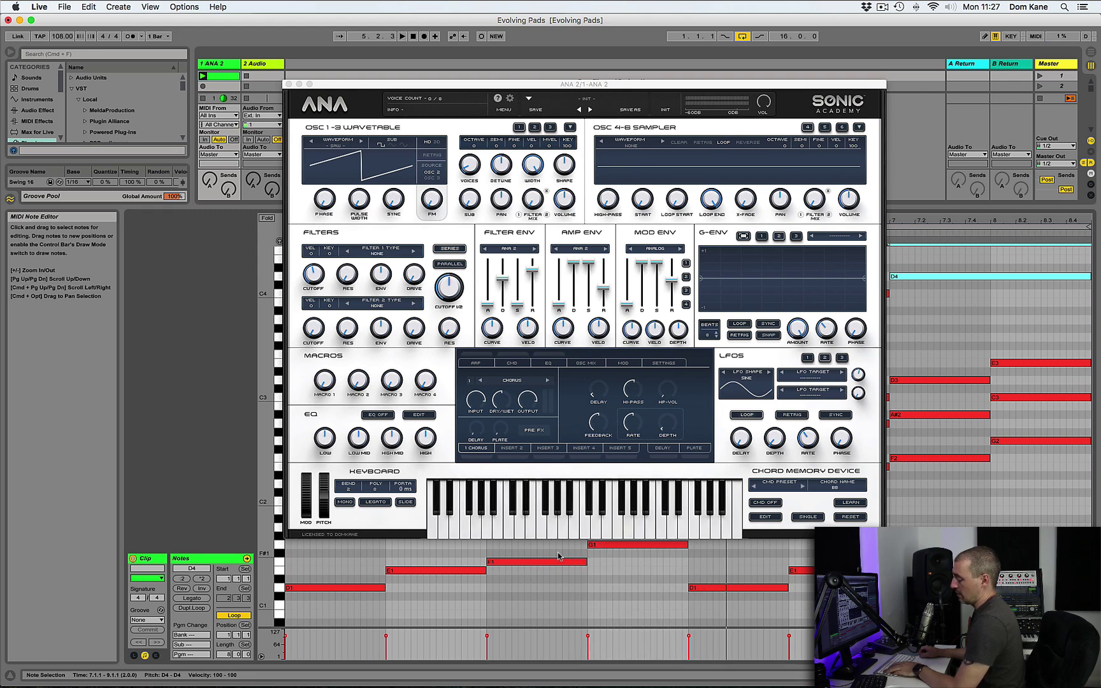
key(shift+Tab)
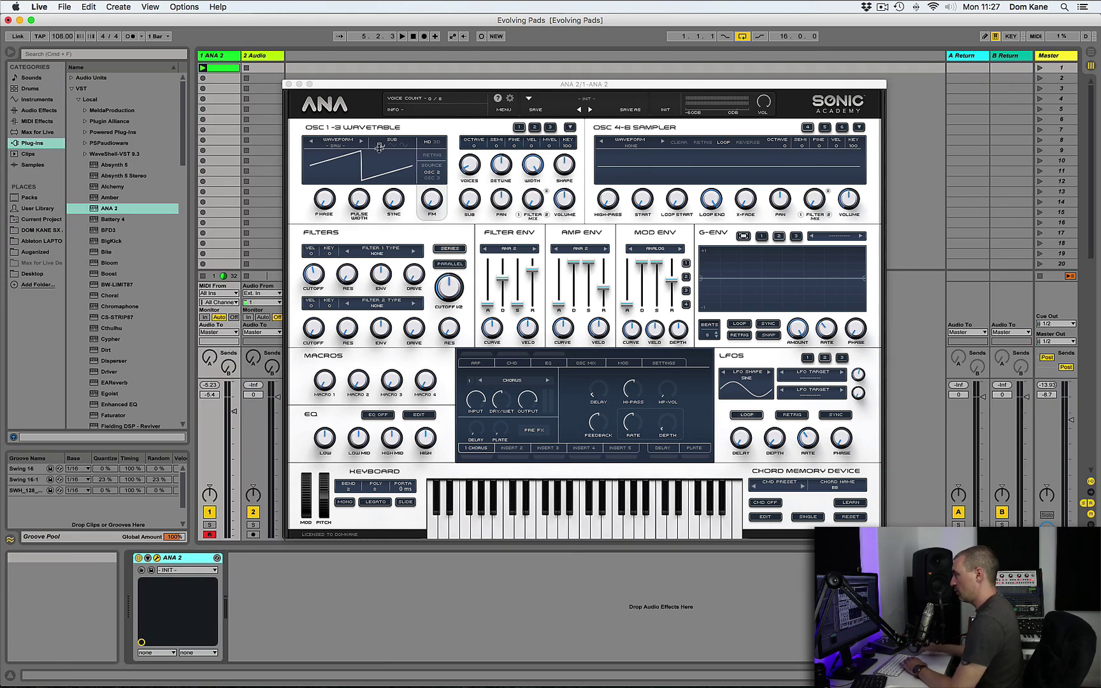
Raise the number of voices on the first wavetable oscillator and audition the clip.
click(471, 167)
drag(472, 168, 472, 113)
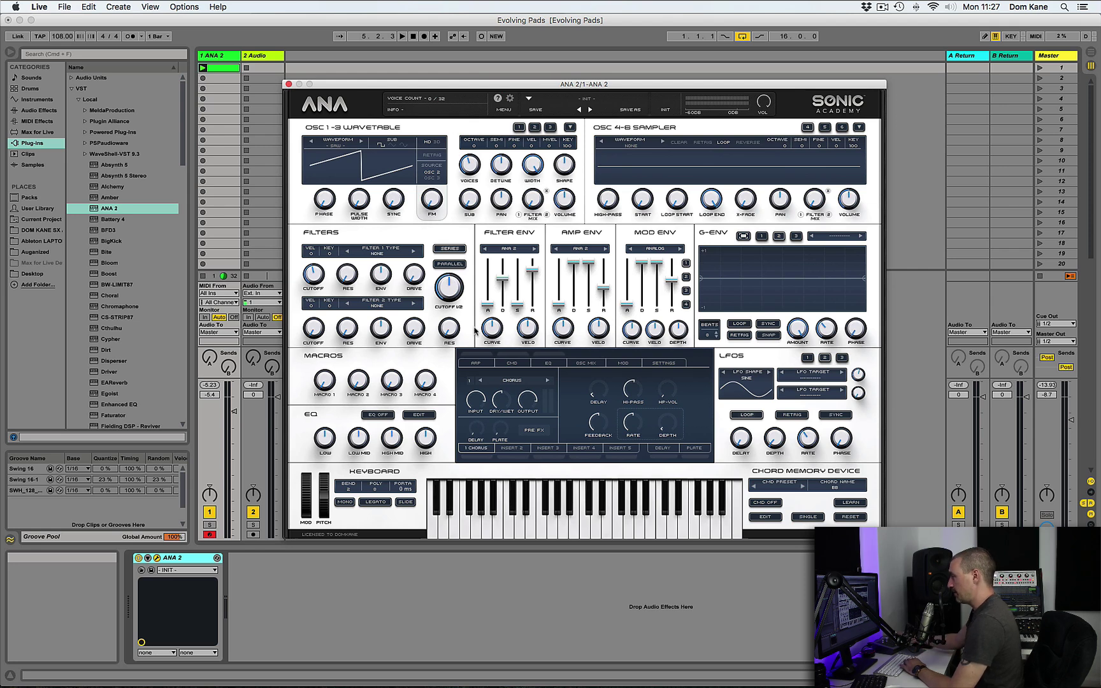
key(space)
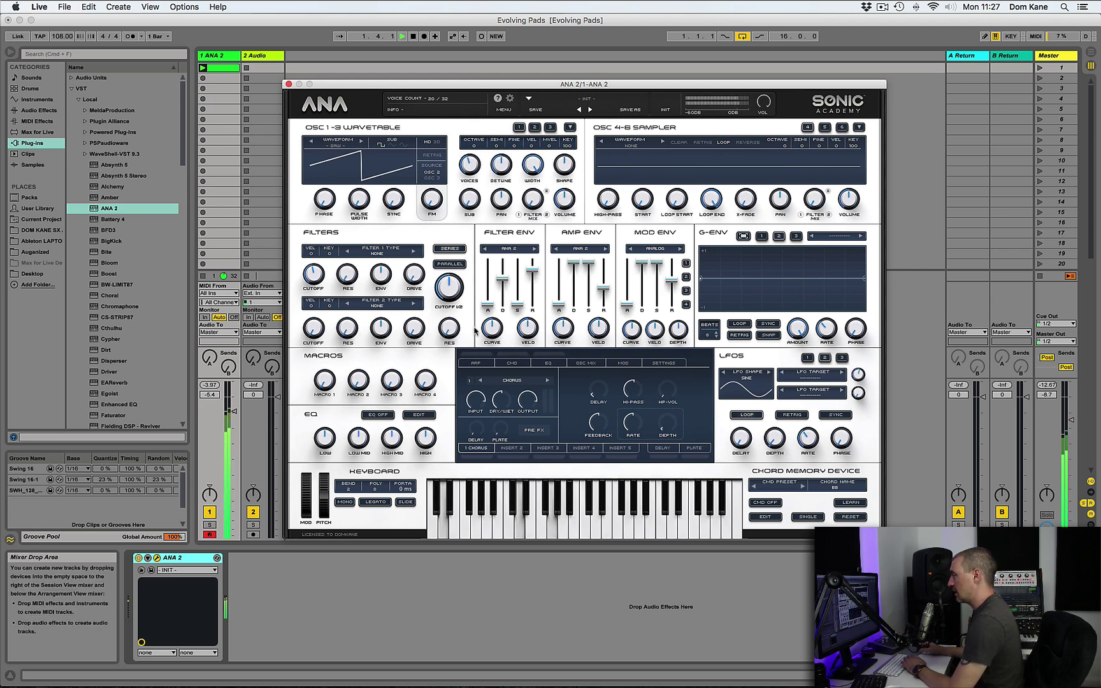
key(space)
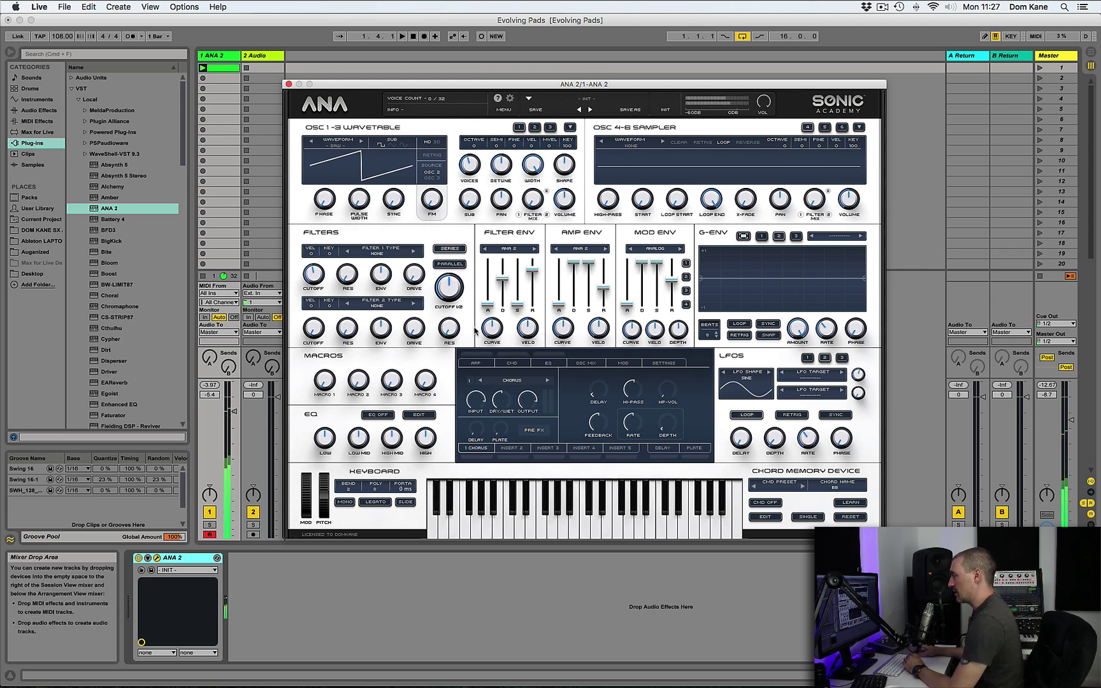
Set Filter 1 to the Mogy - LP type and lower the master filter cutoff while the clip plays.
click(414, 252)
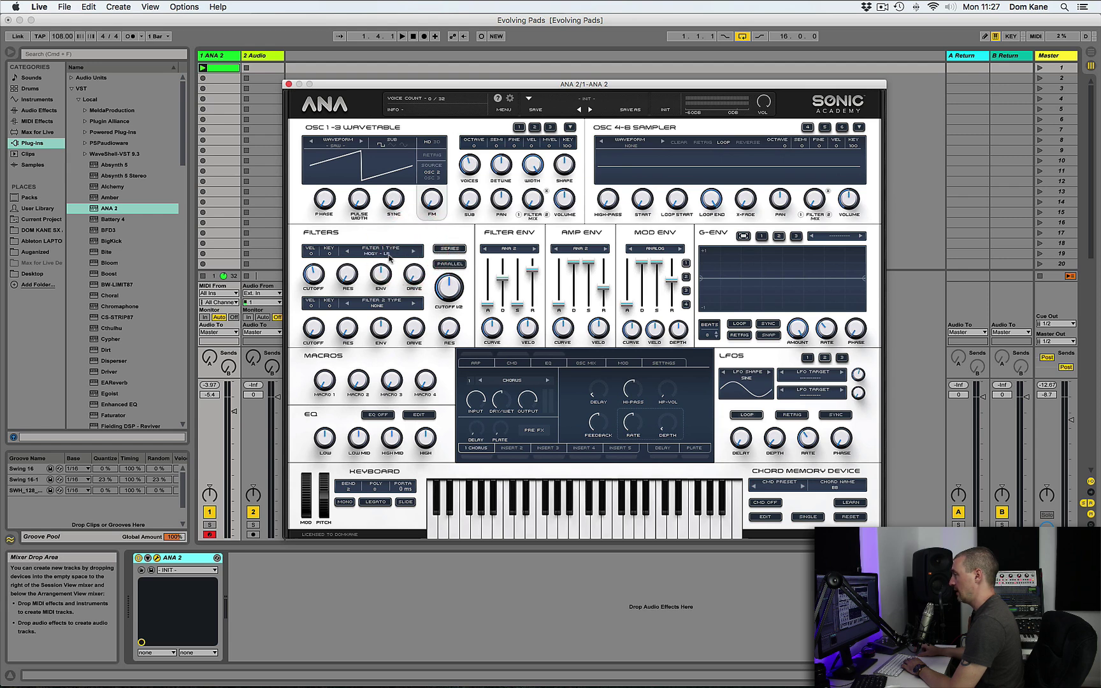
click(384, 254)
mouse_move(396, 277)
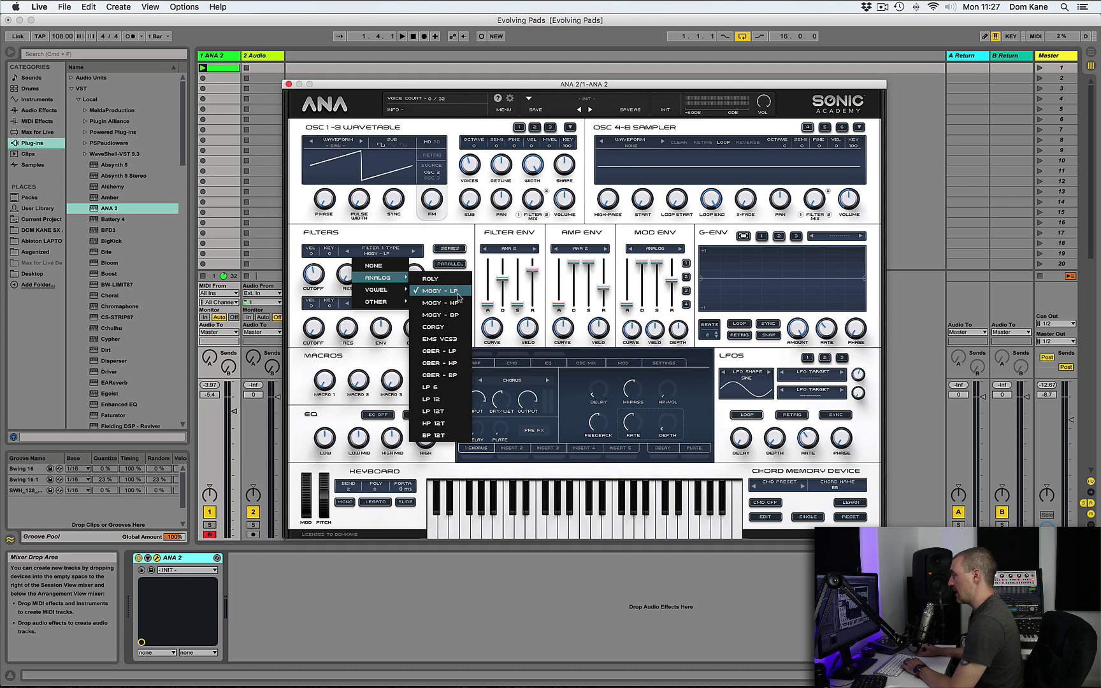
click(409, 219)
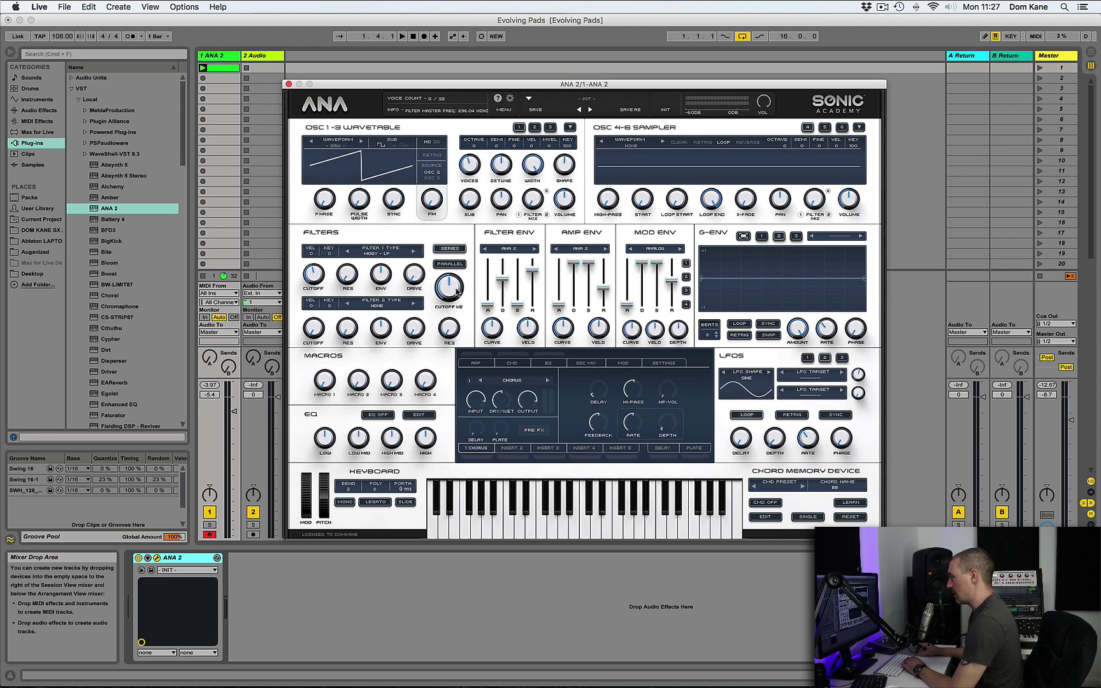
drag(449, 287, 453, 335)
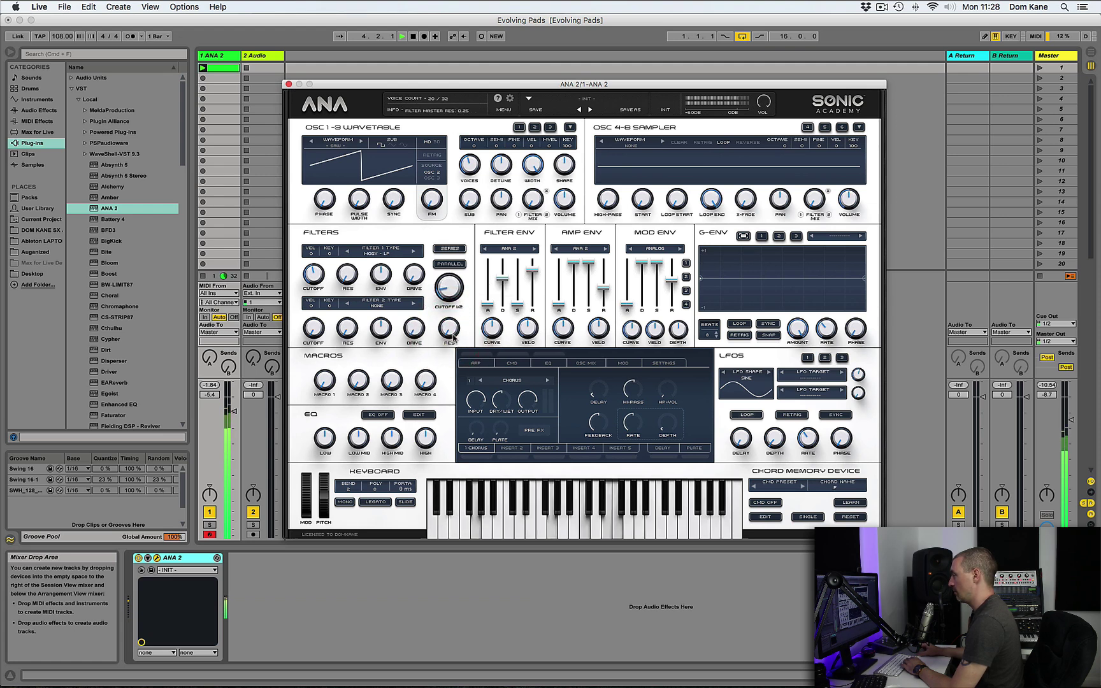
key(space)
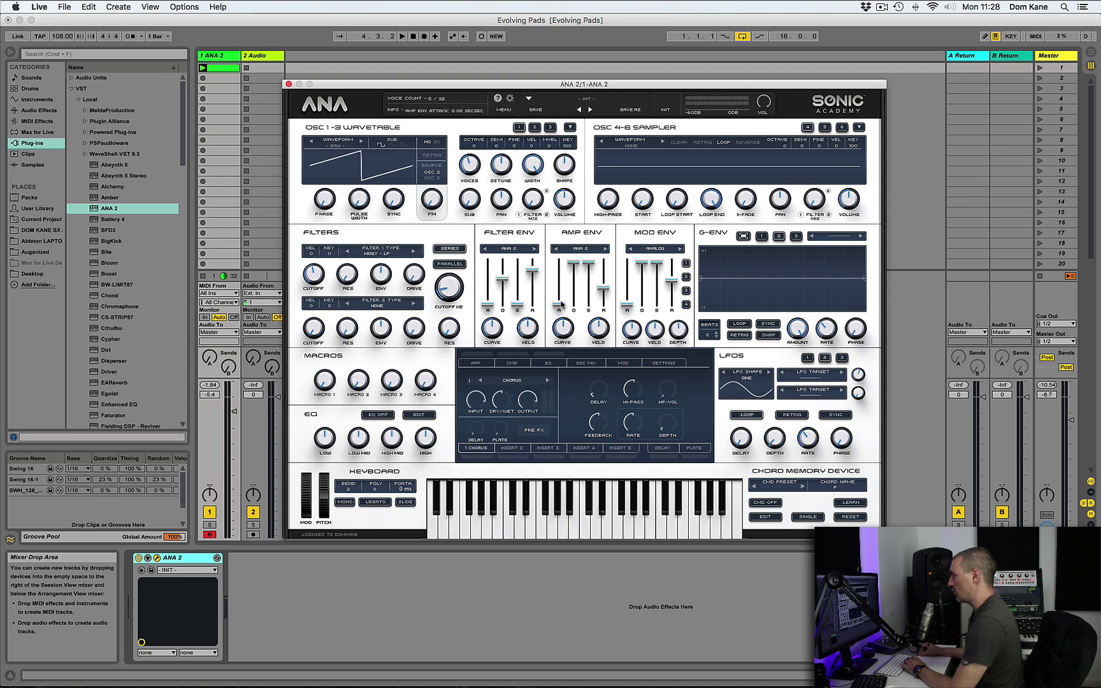
Set the amp envelope's attack to about 0.34 seconds and slightly lengthen its release while auditioning the clip.
drag(560, 304, 559, 259)
key(space)
key(space)
key(space)
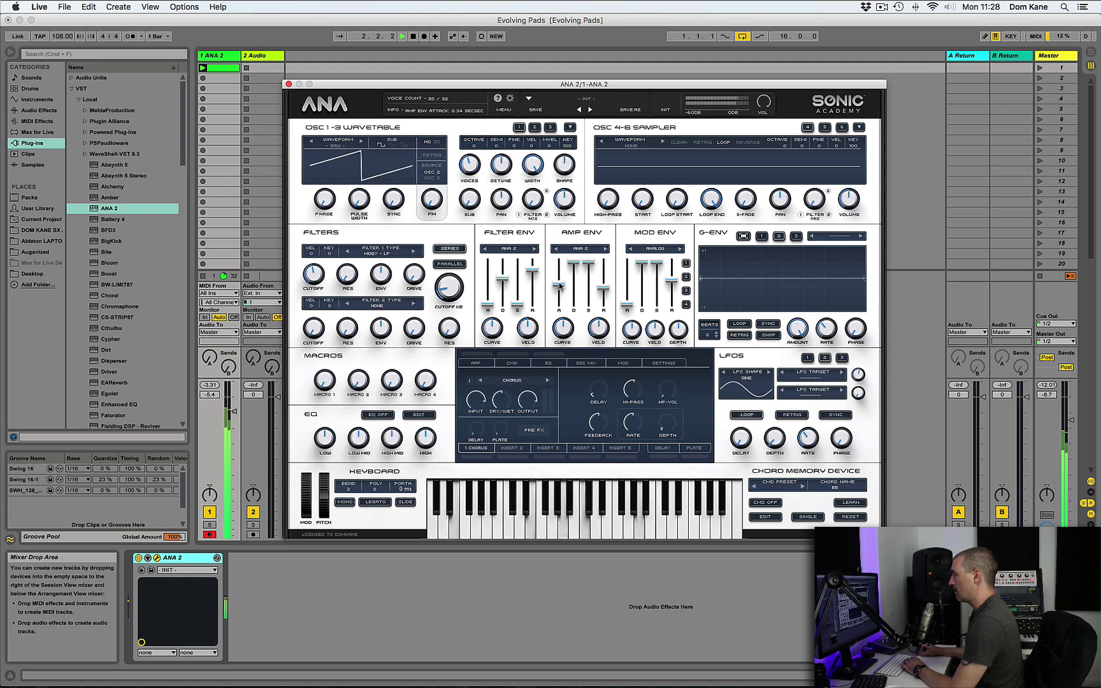
drag(560, 286, 605, 287)
key(space)
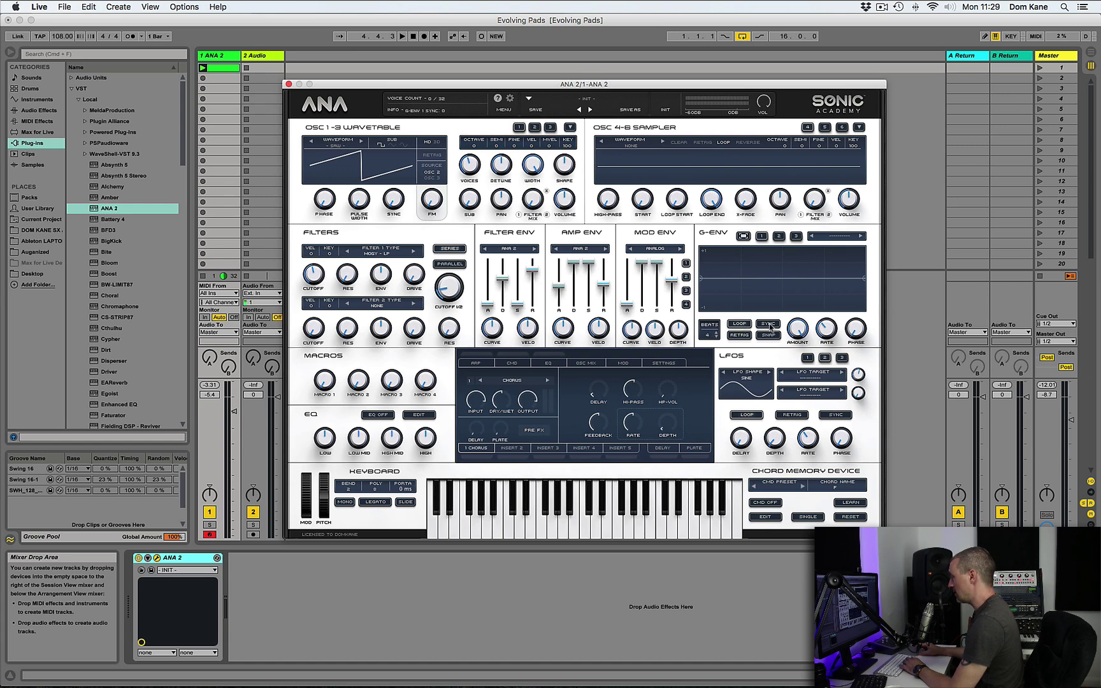
Sync G-Env 1 to the tempo, adjust its rate, and play the clip to watch the envelope's cycle.
click(770, 325)
drag(825, 333, 827, 304)
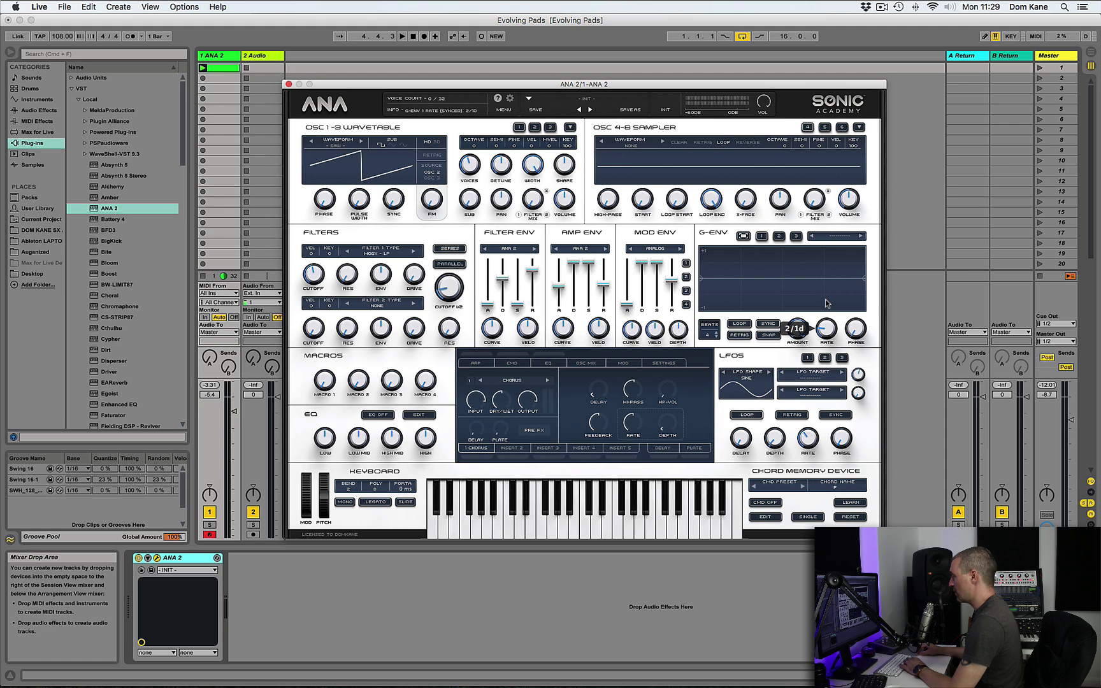
drag(827, 303, 823, 299)
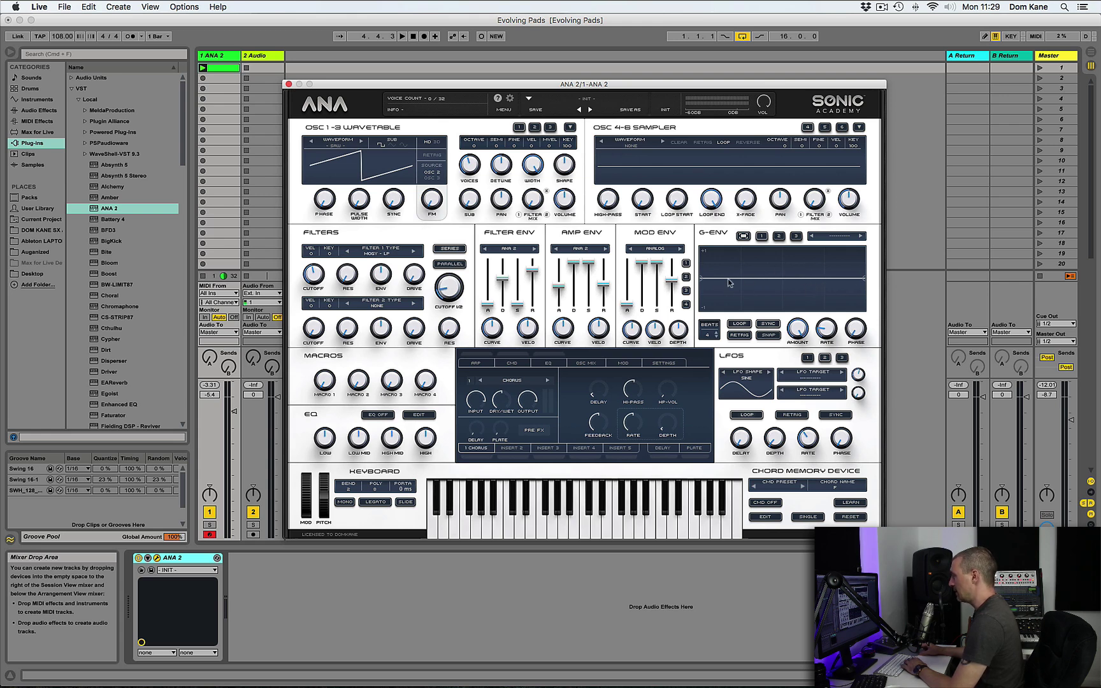
key(space)
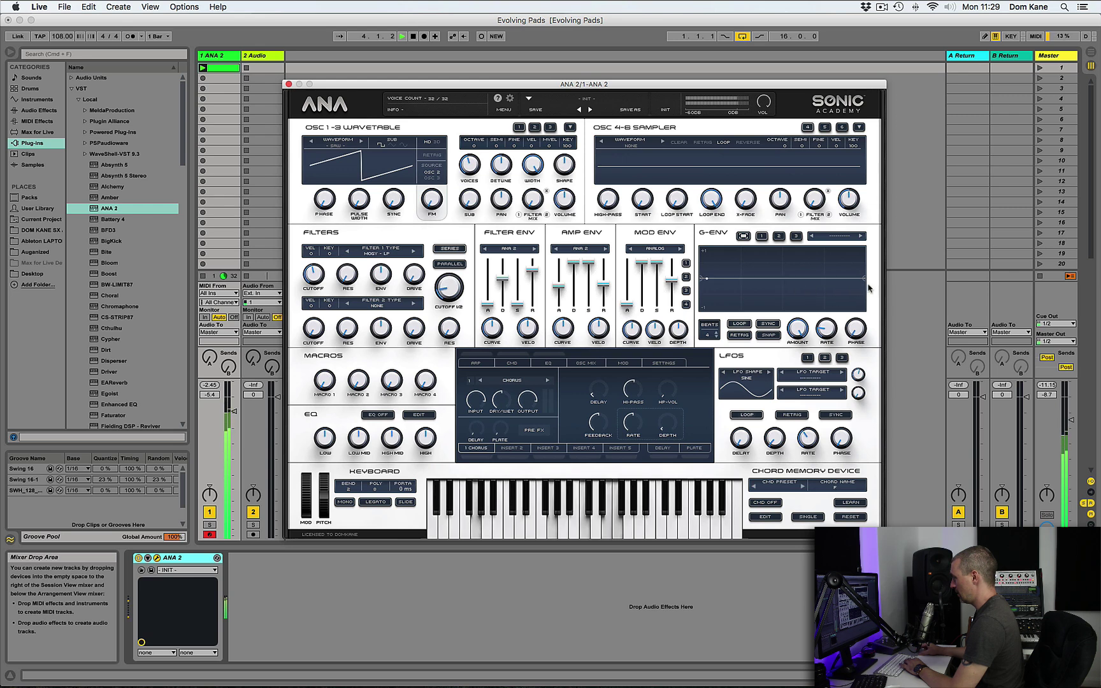
key(space)
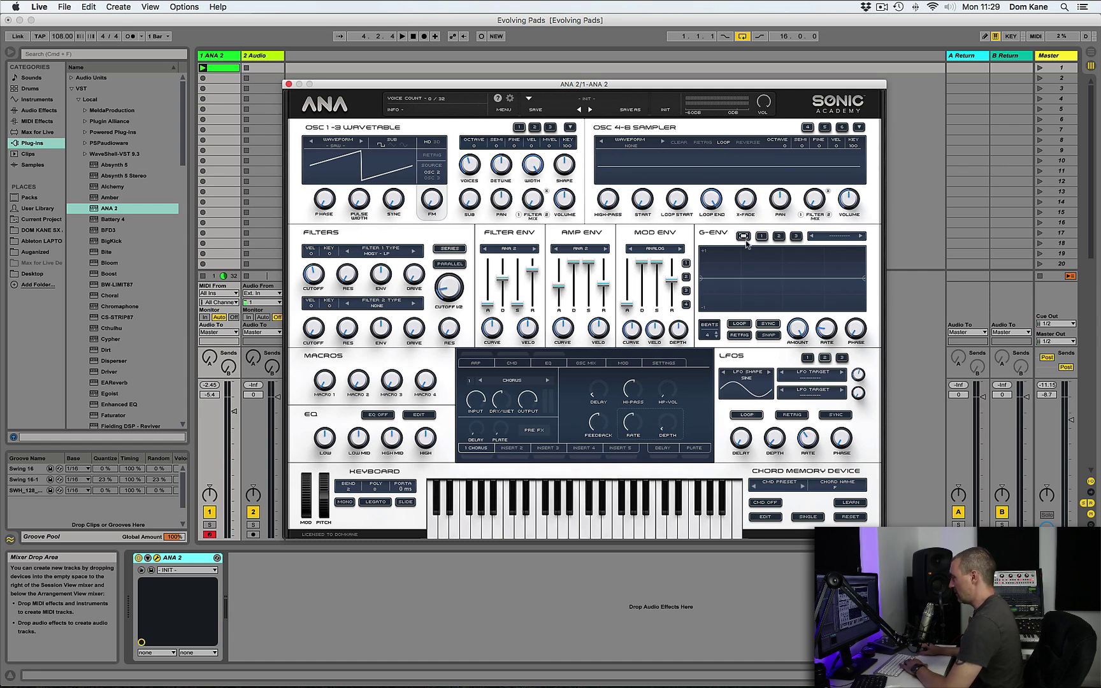
Assign G-Env 1 to Pitch Fine All and open its envelope in the large editor.
click(844, 236)
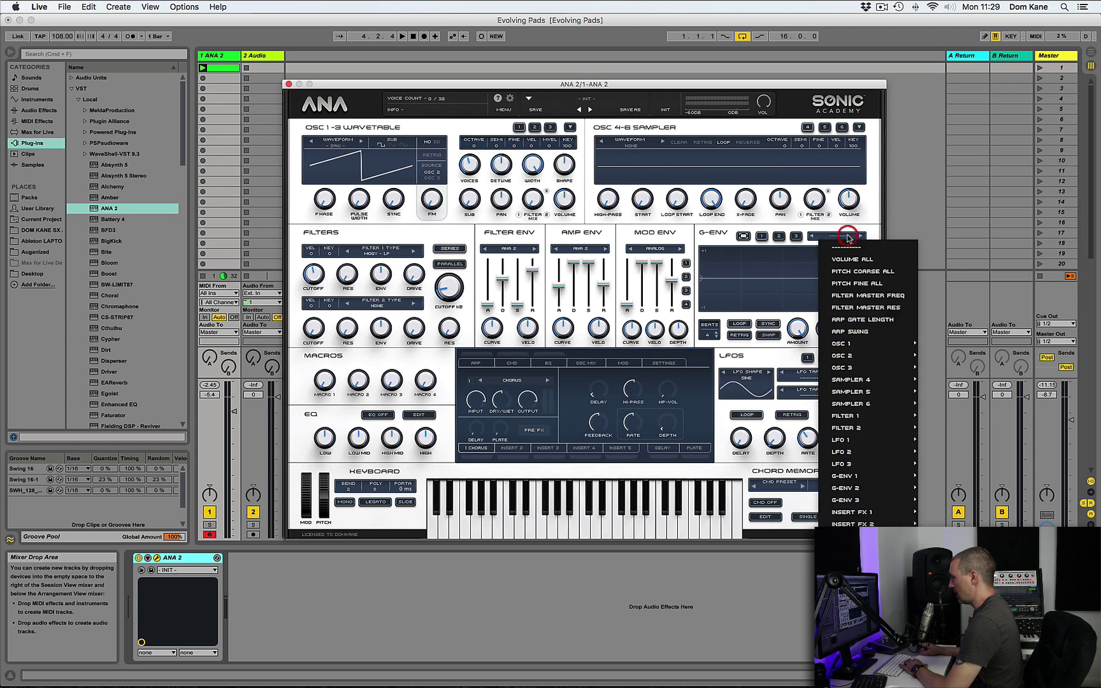
click(865, 286)
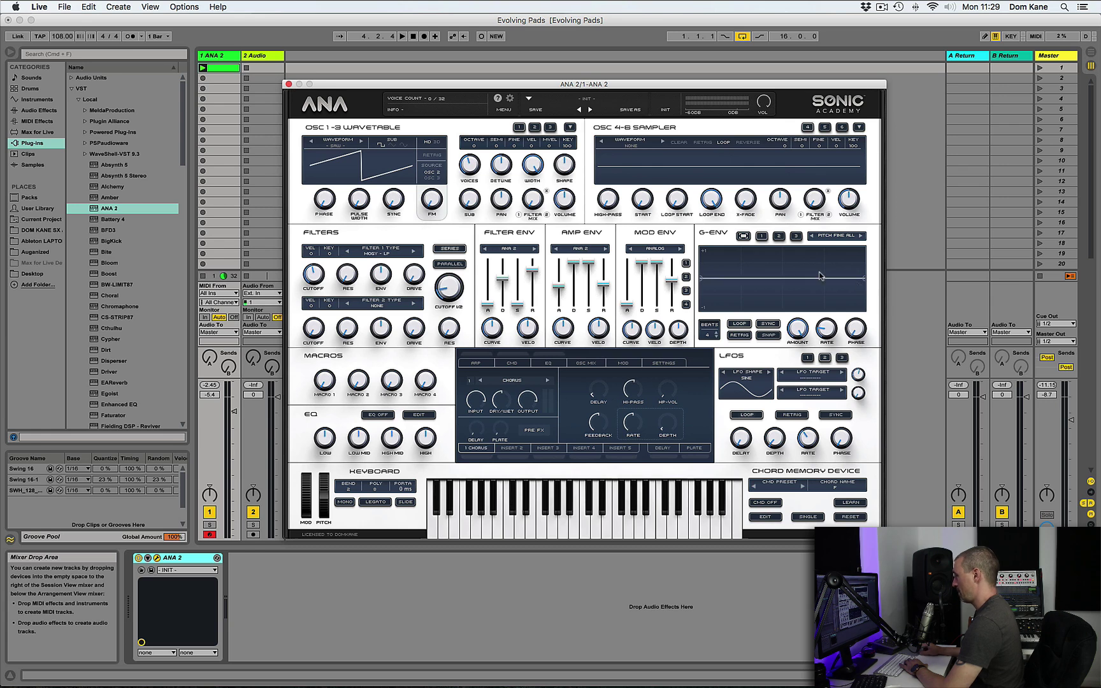
click(743, 236)
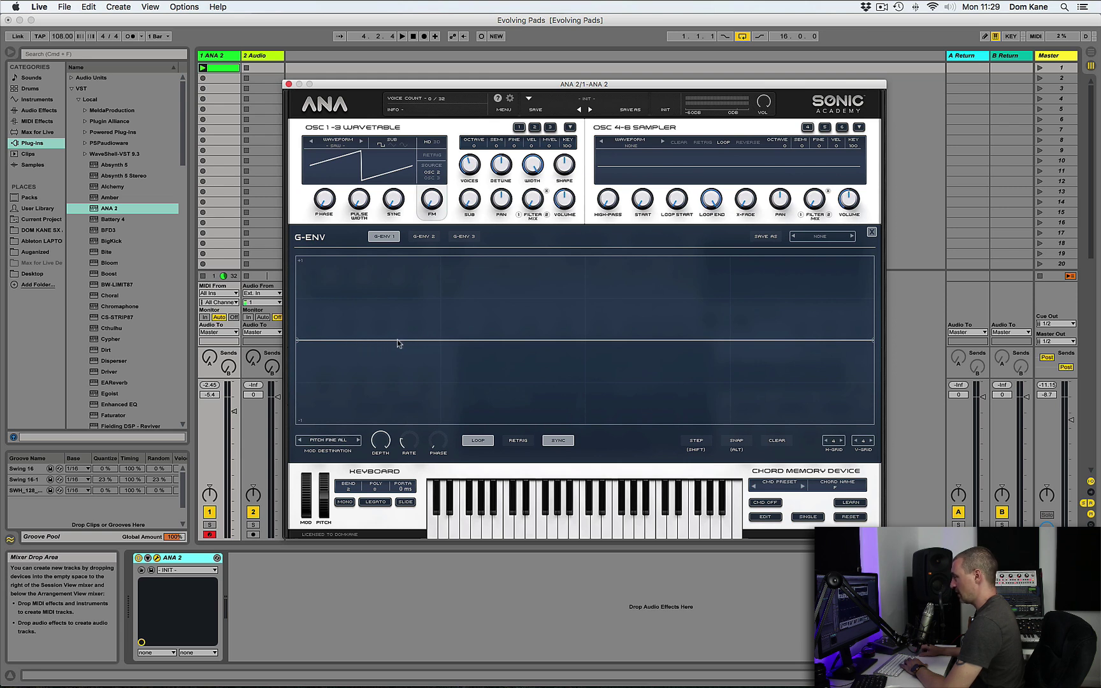
Add two small clusters of four points near the G-Env 1 centre line for slight pitch wobbles, audition them and close the editor.
click(397, 340)
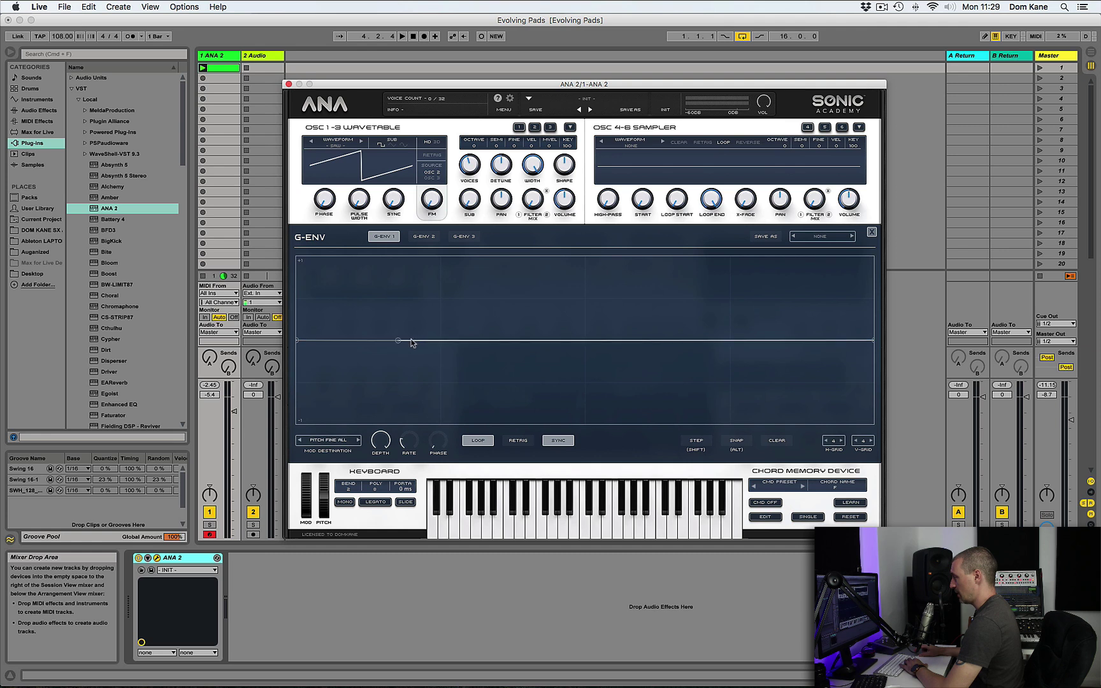
click(419, 342)
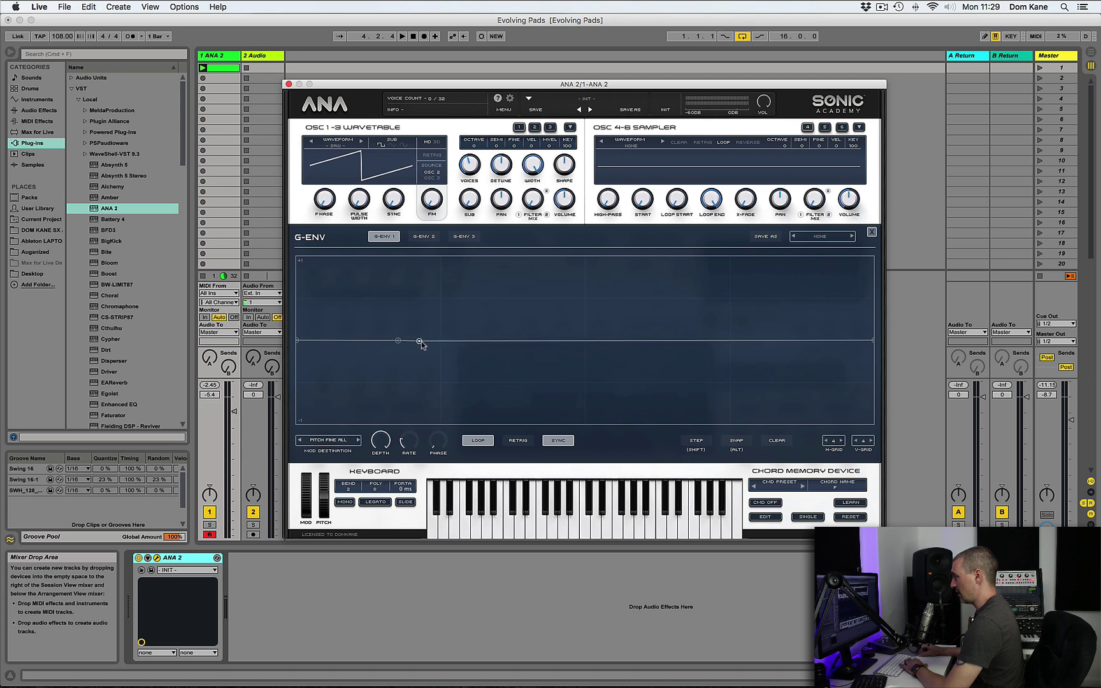
click(646, 341)
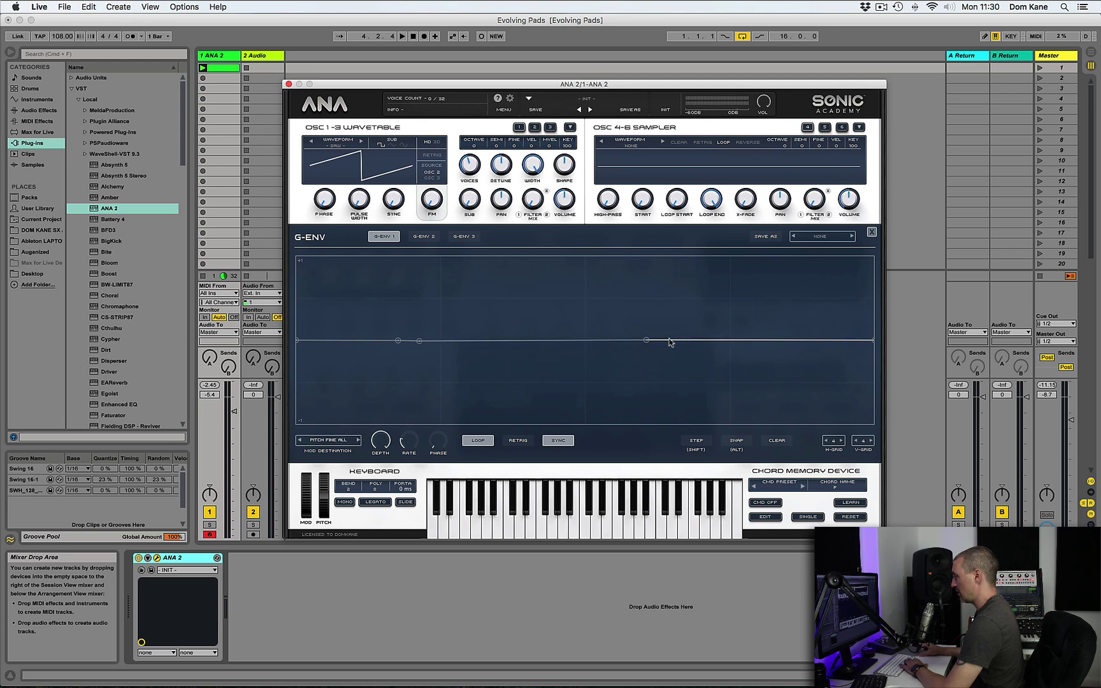
click(669, 341)
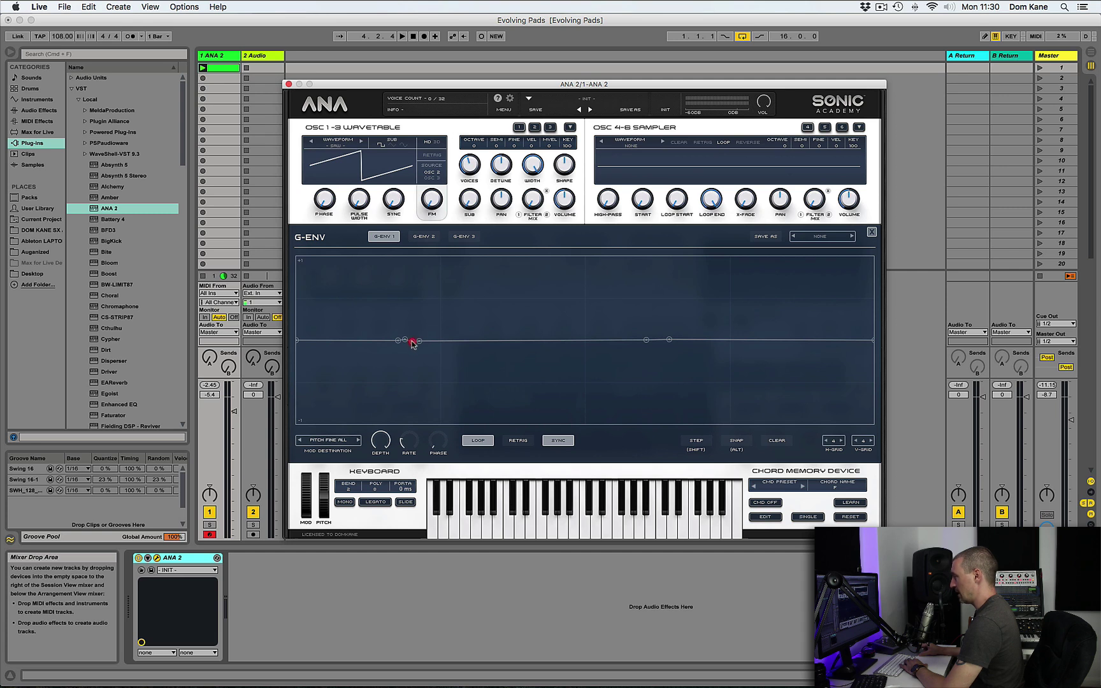
click(652, 341)
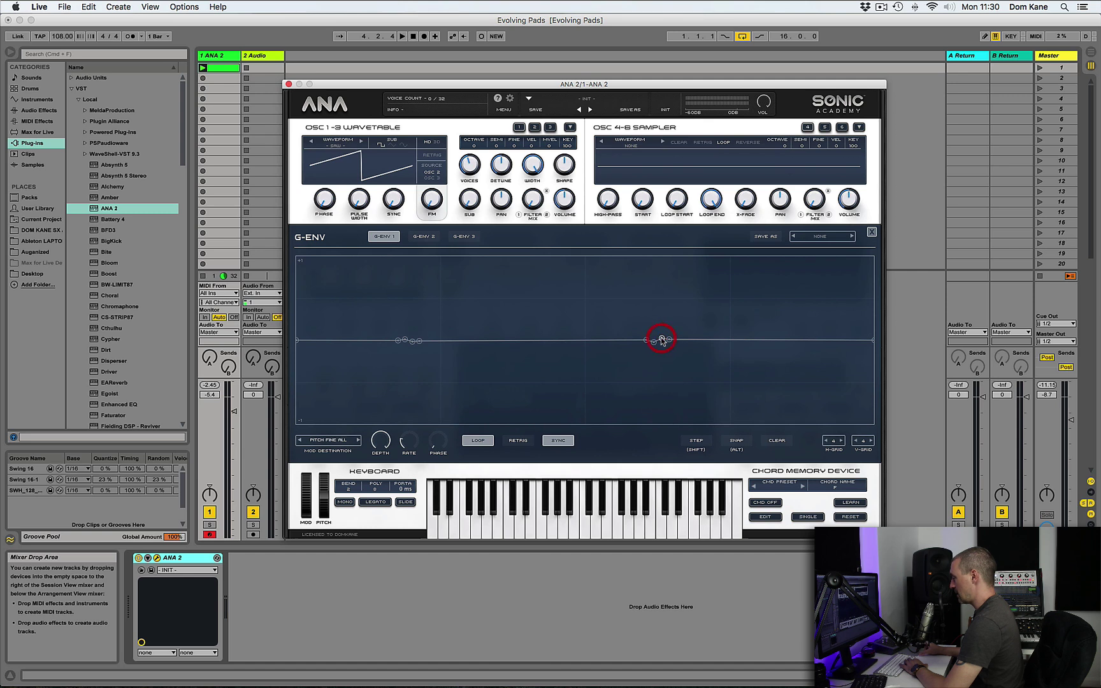
key(space)
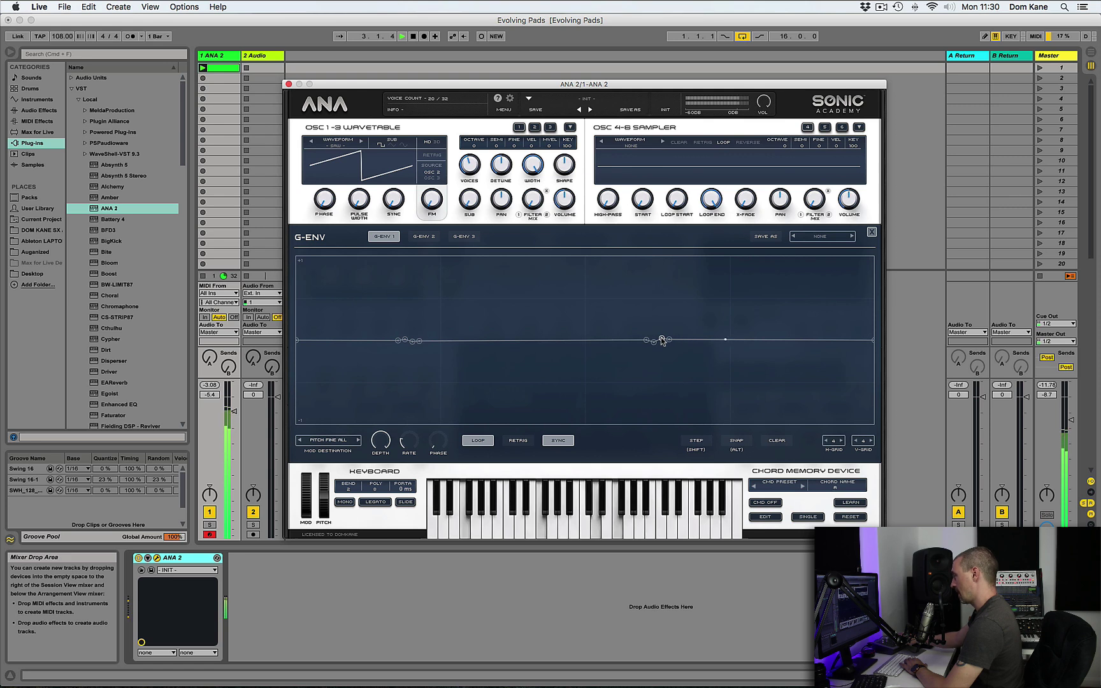
key(space)
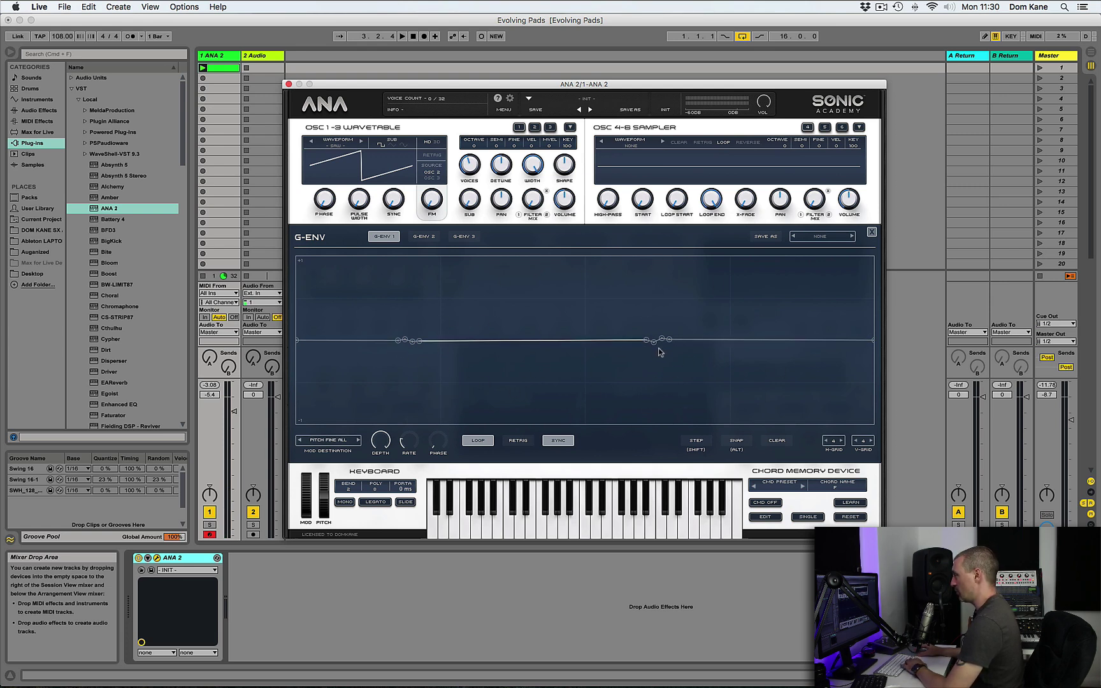
click(871, 232)
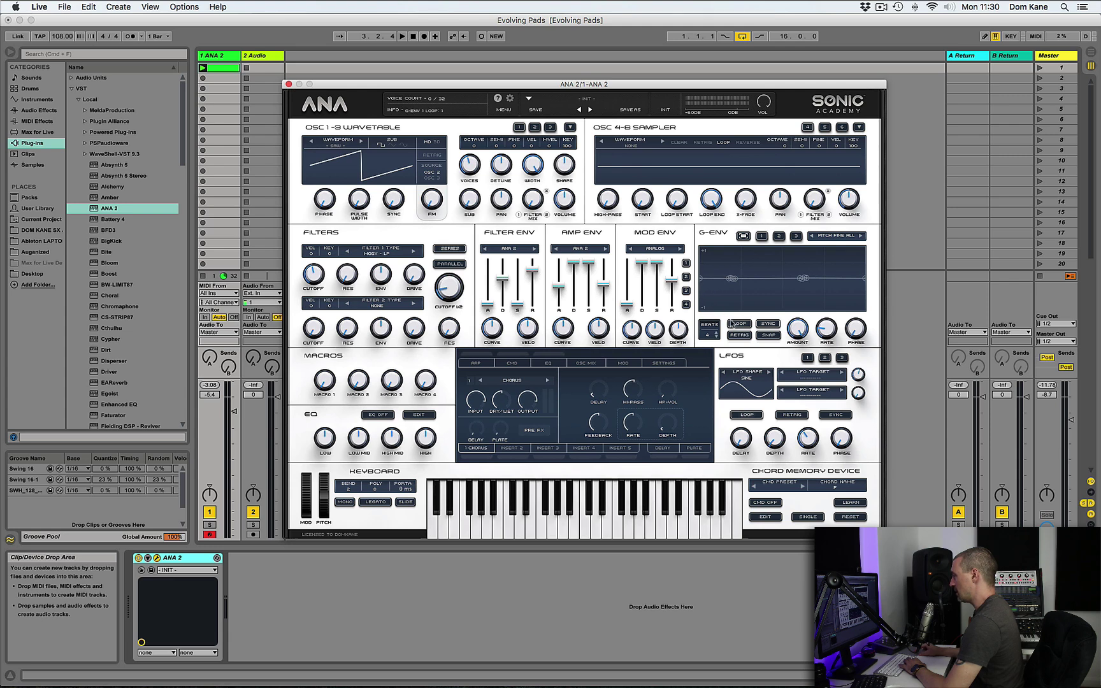
click(829, 330)
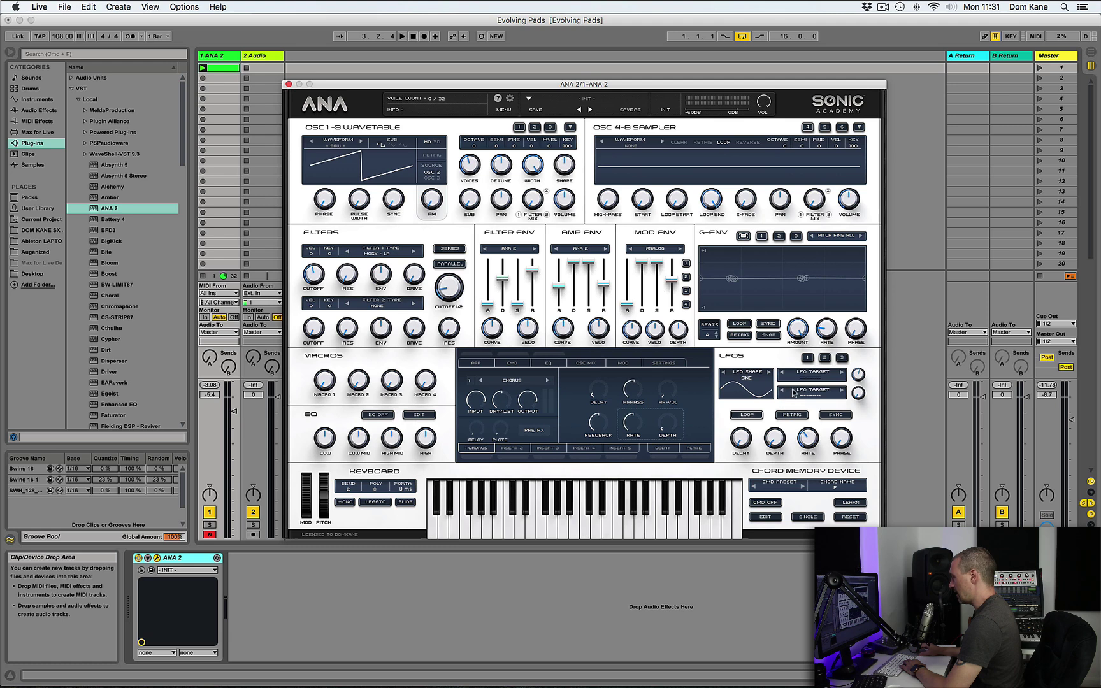
Set LFO 1 and LFO 2 to the S/H shape and assign Filter Master Freq as the first LFO target.
click(749, 376)
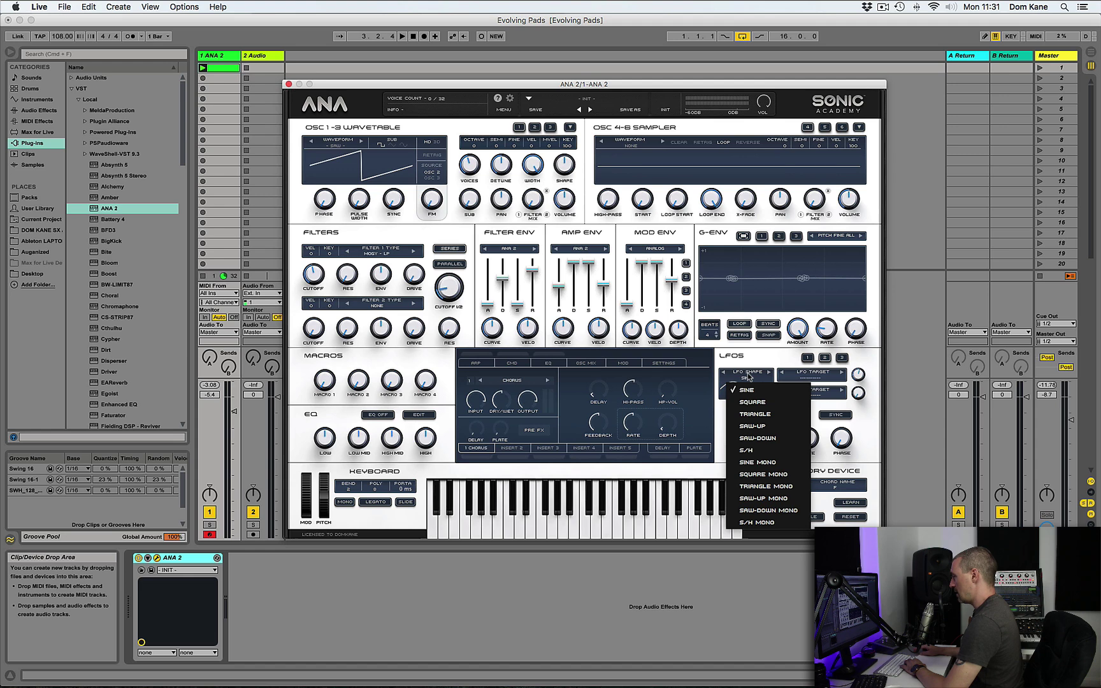
click(757, 455)
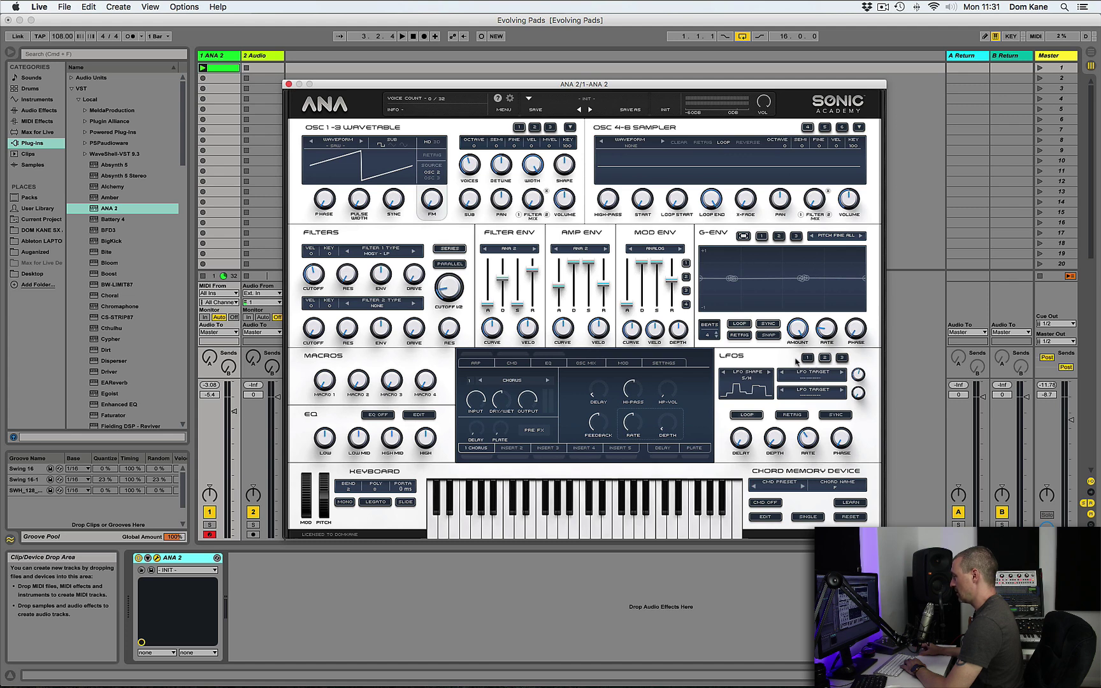
click(824, 358)
click(744, 386)
click(760, 451)
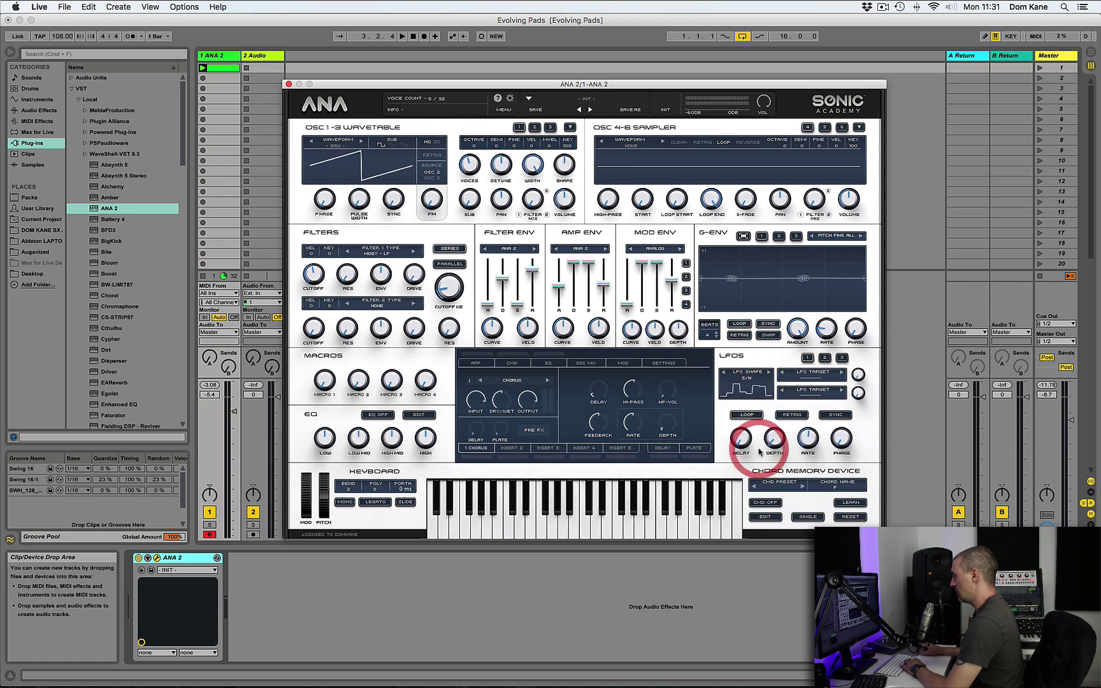
click(807, 378)
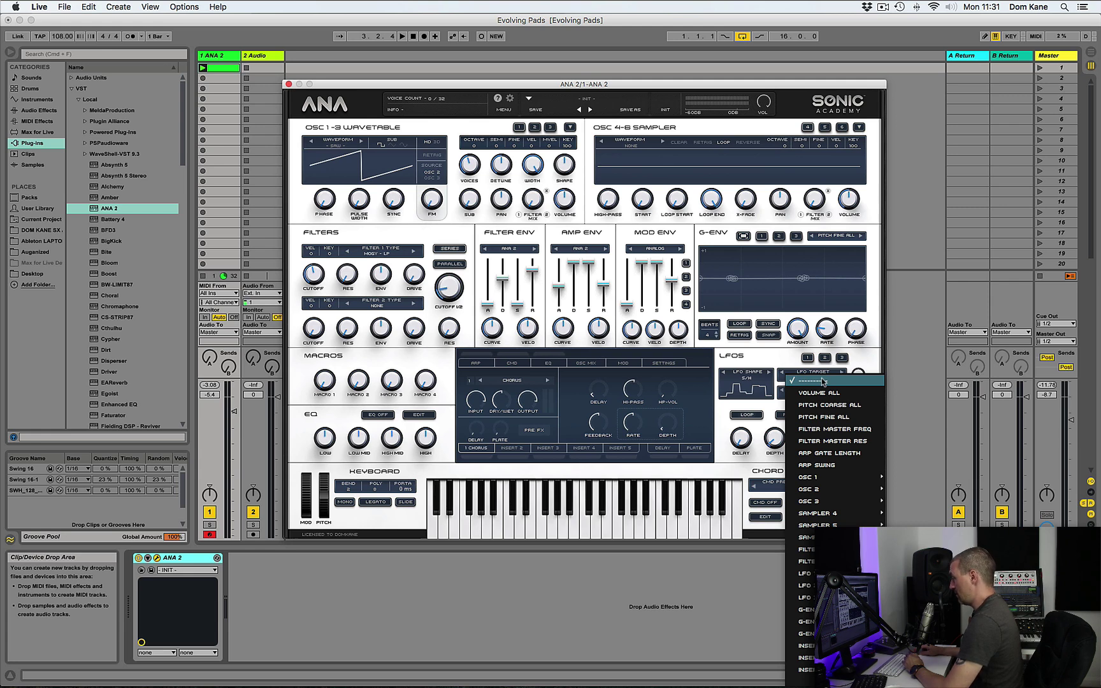
click(836, 430)
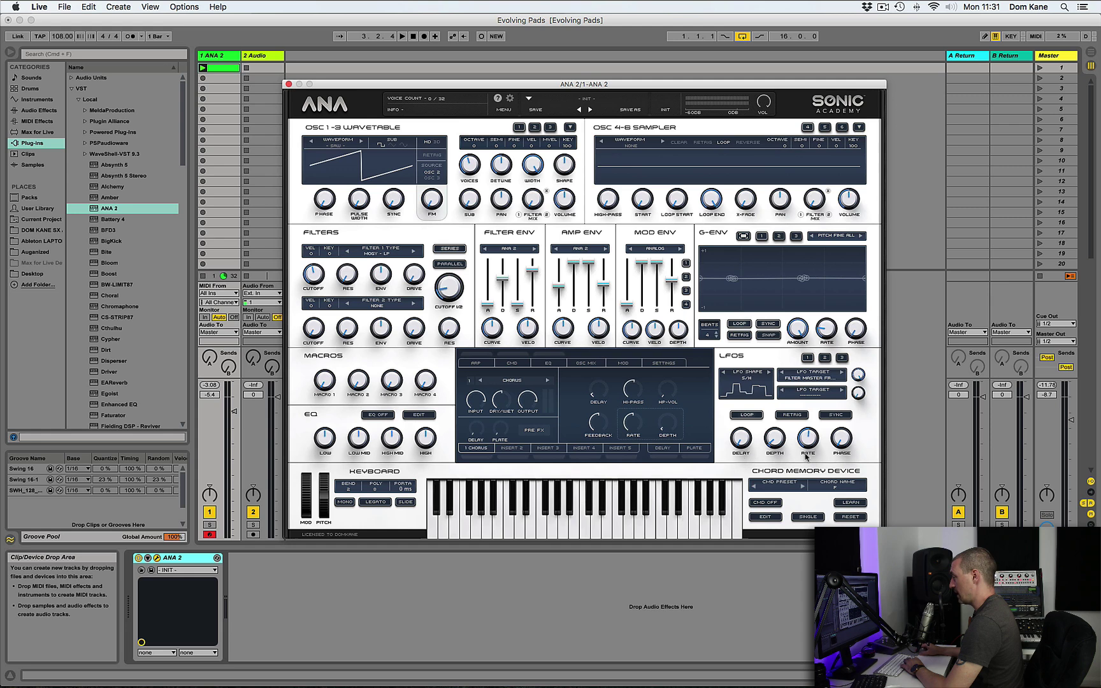
Play the clip while slowing the LFO 1 rate, then audition the random filter movement again.
key(space)
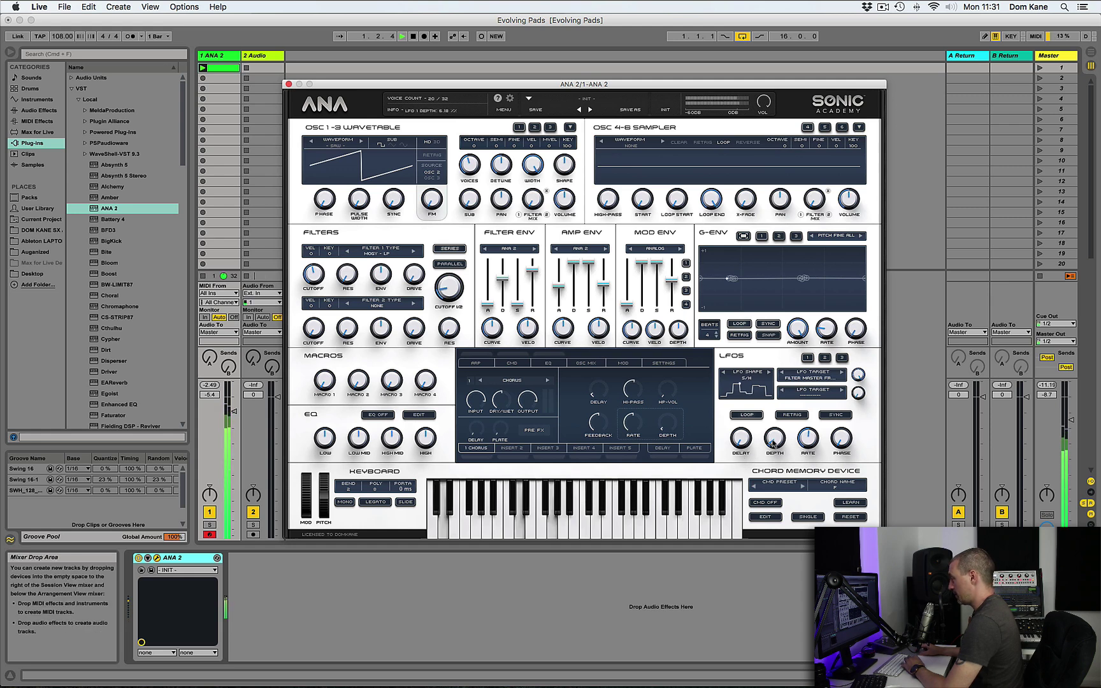
drag(805, 435, 805, 475)
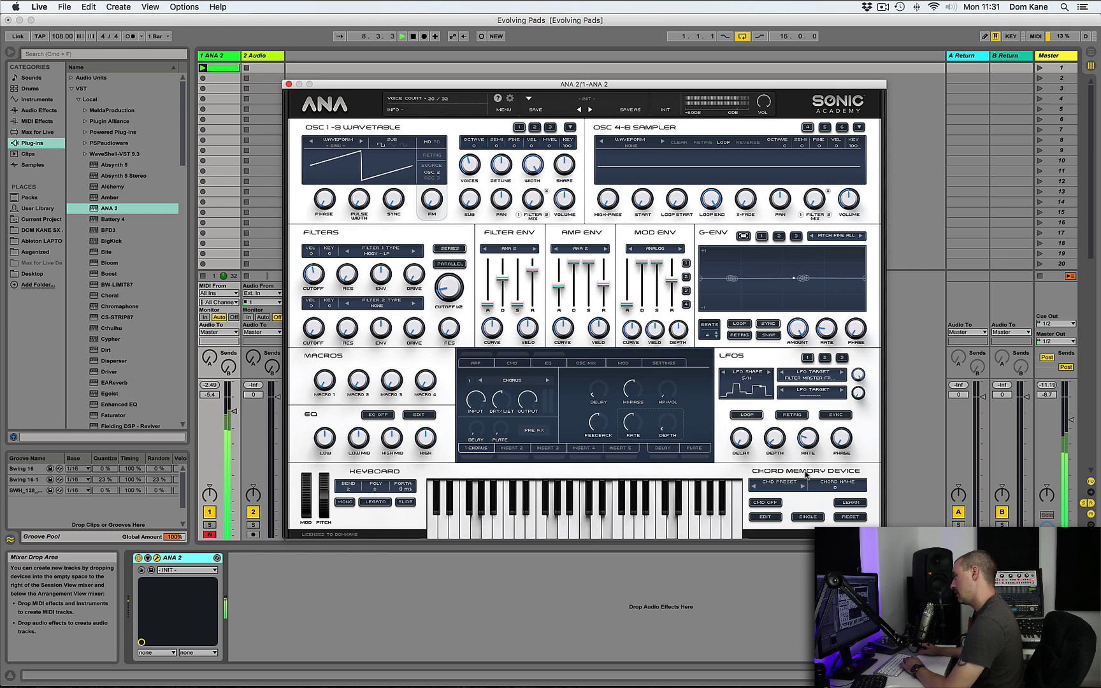
key(space)
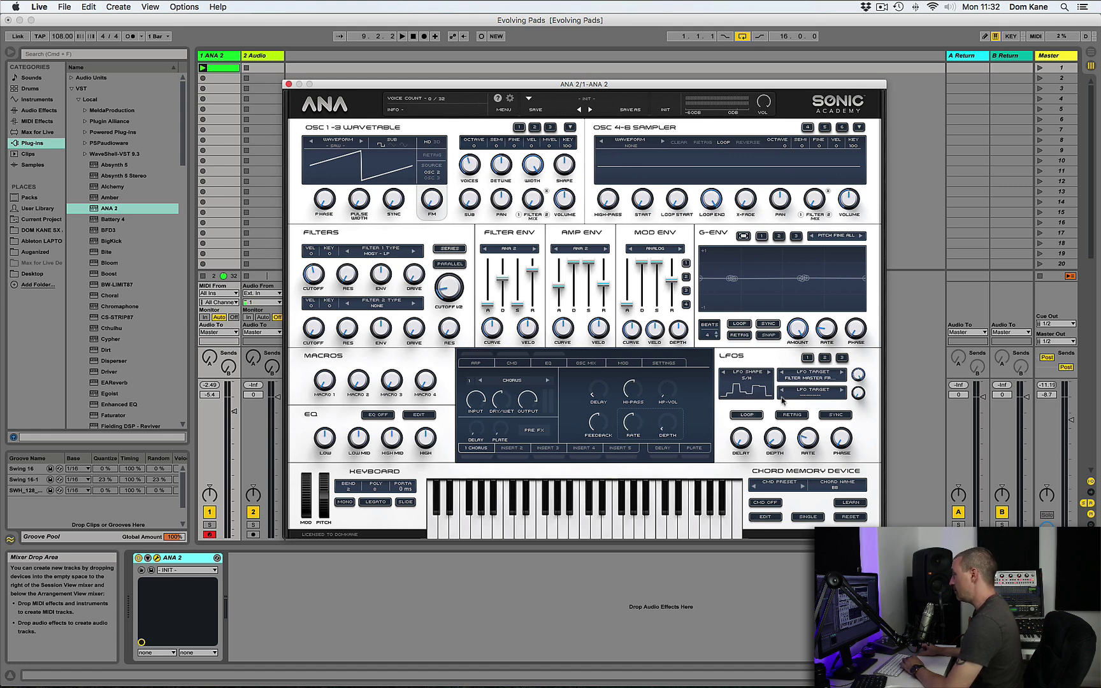
key(space)
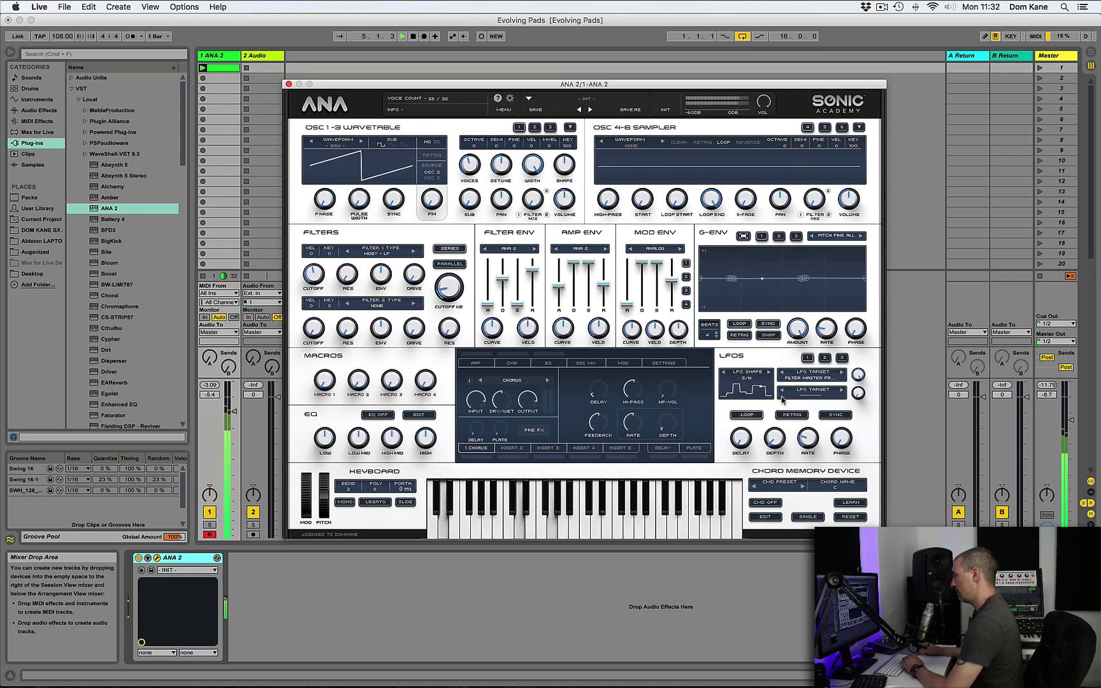
key(space)
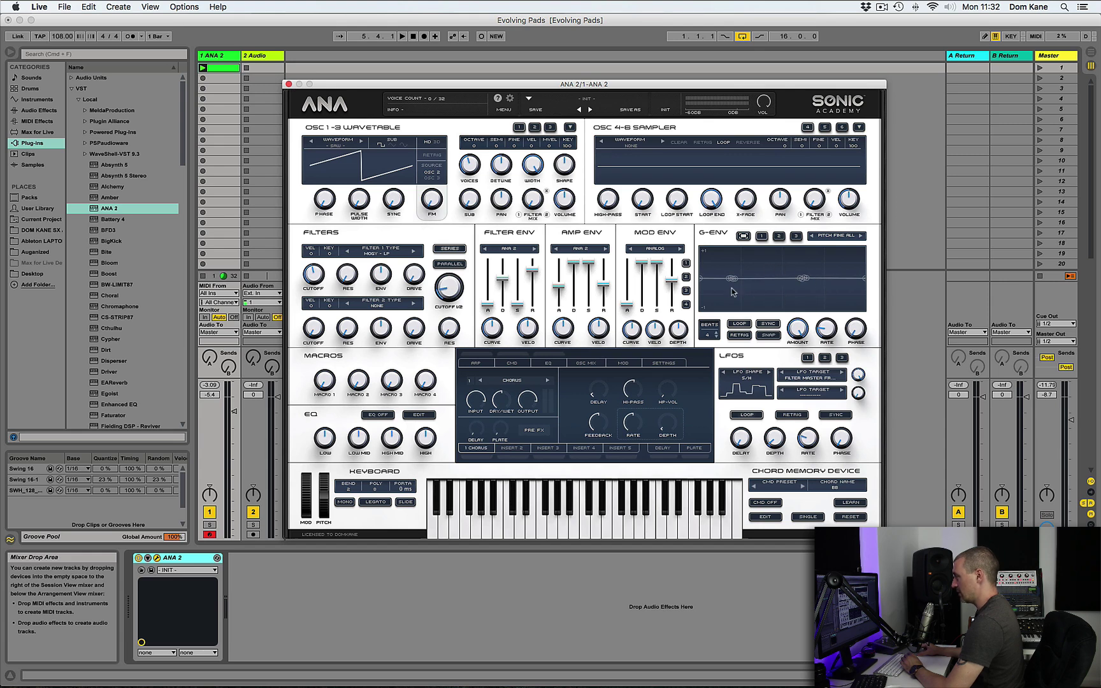
Set LFO 2 to the Sine shape and assign Filter Master Freq as its first target.
click(824, 358)
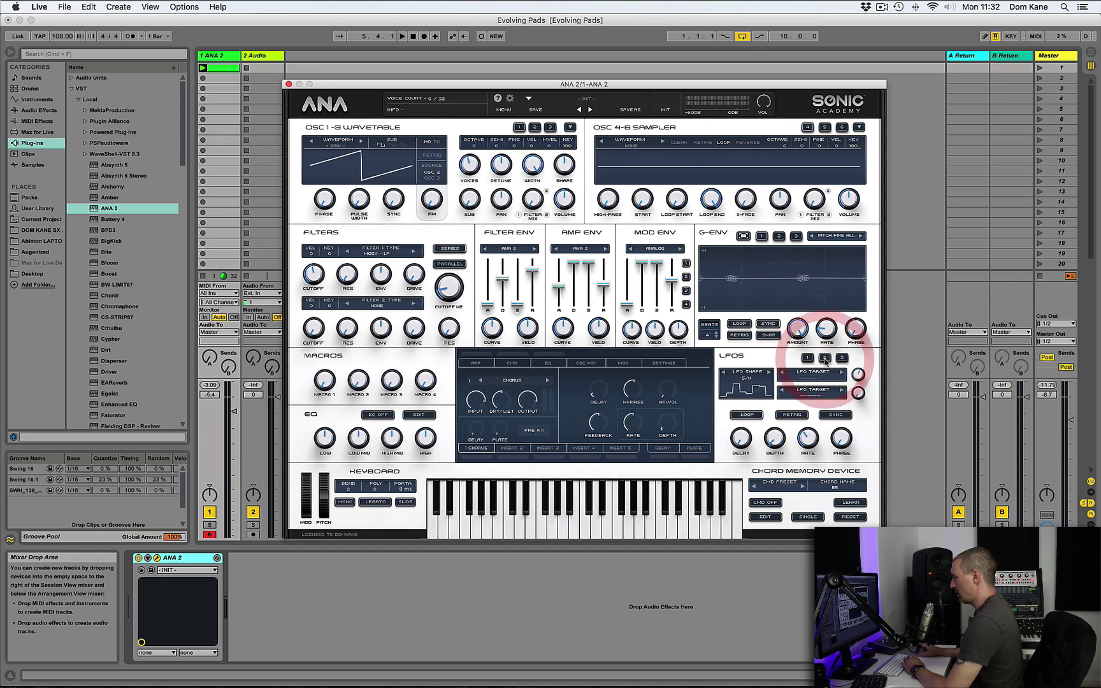
click(745, 380)
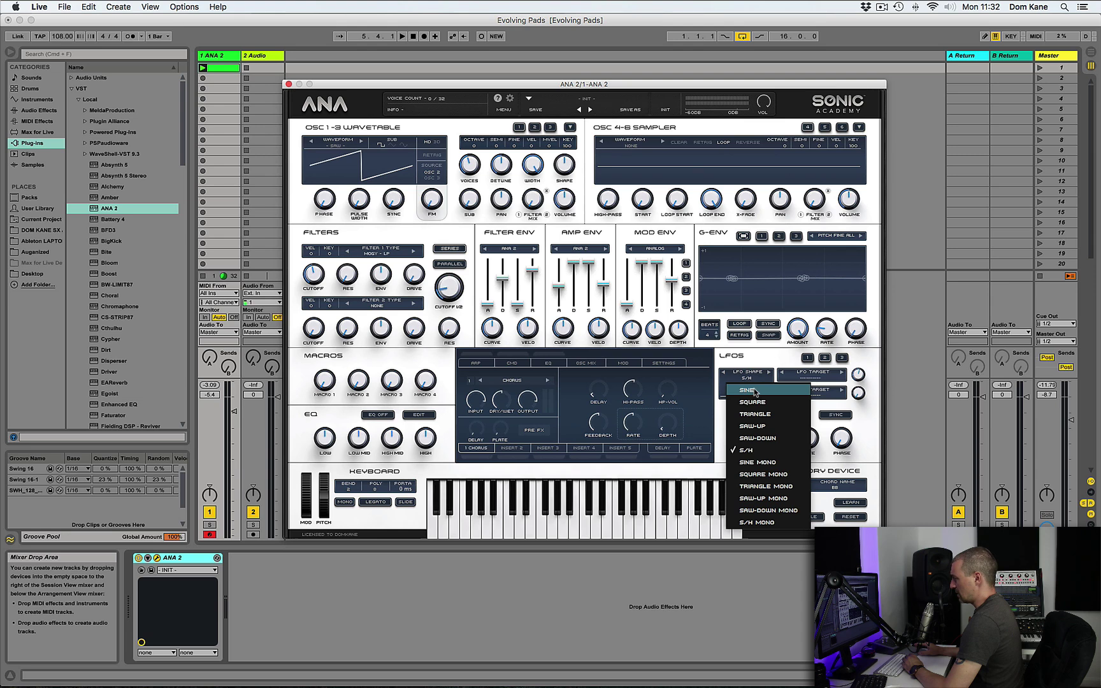
click(748, 390)
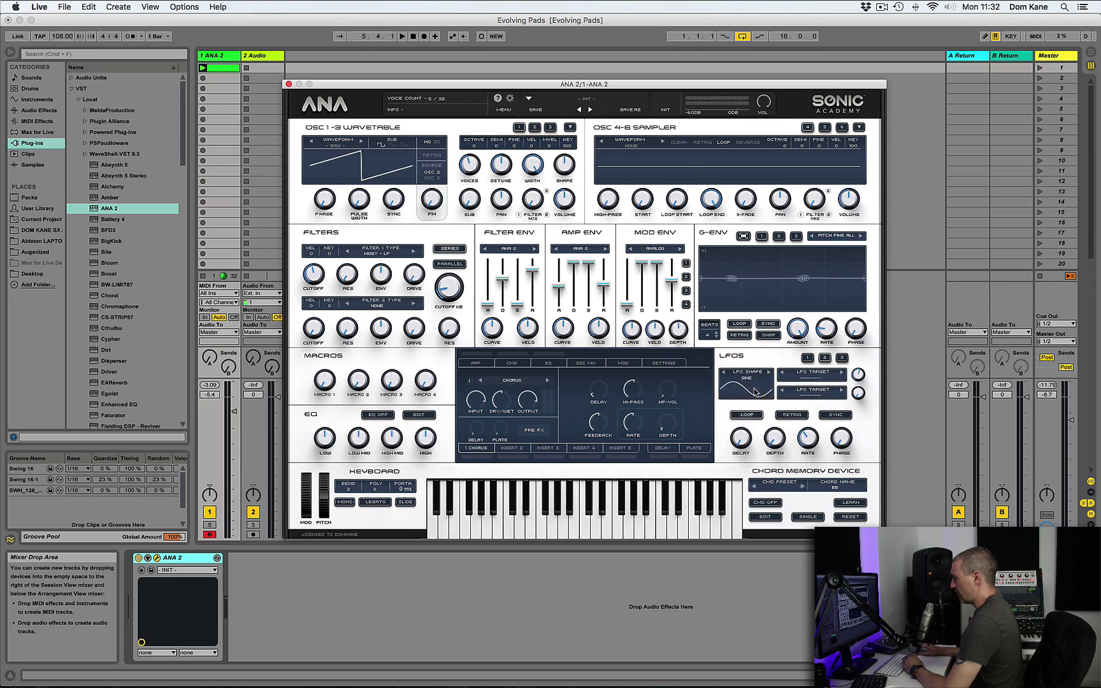
click(812, 378)
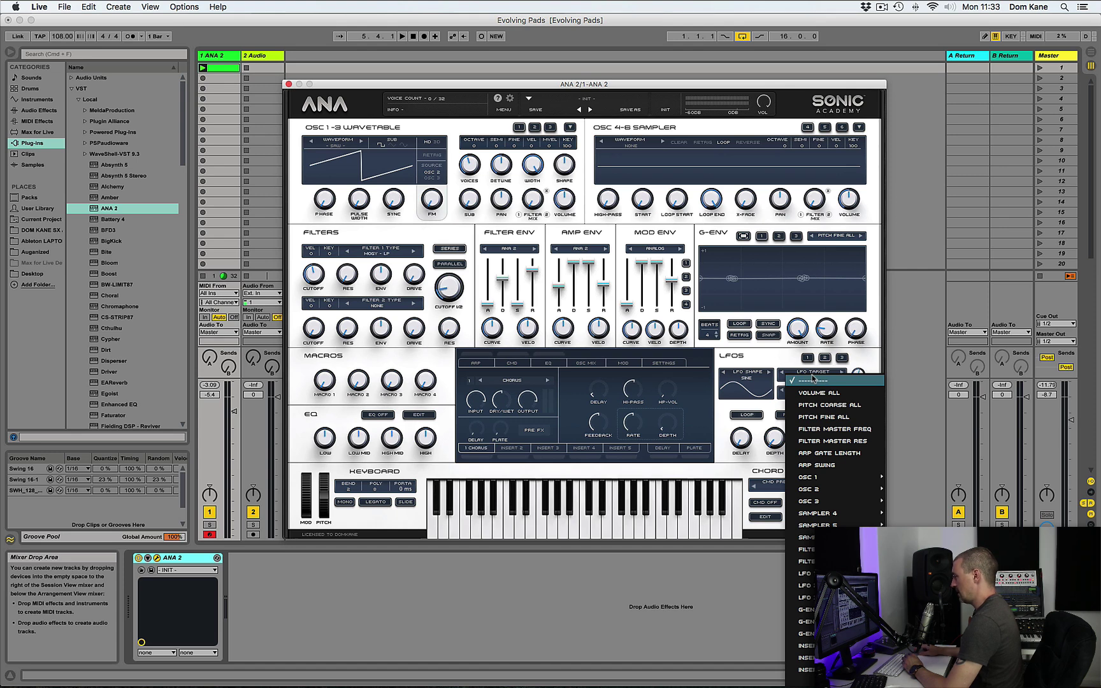
click(836, 429)
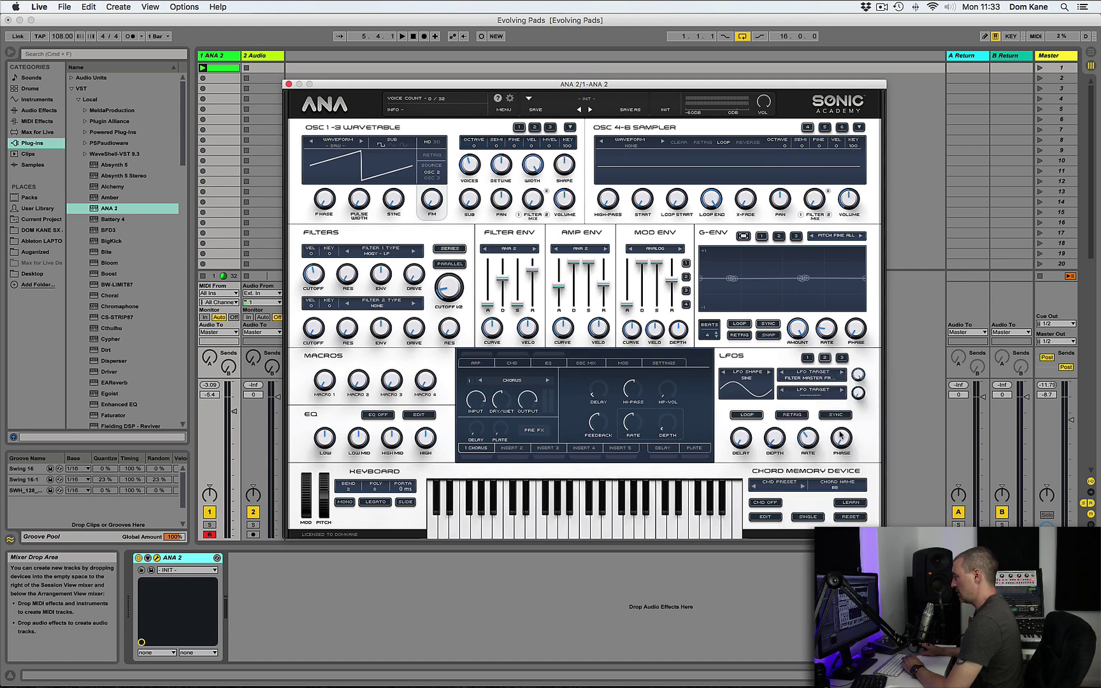
Slow the LFO 2 rate from its fast setting, auditioning the clip between adjustments.
key(space)
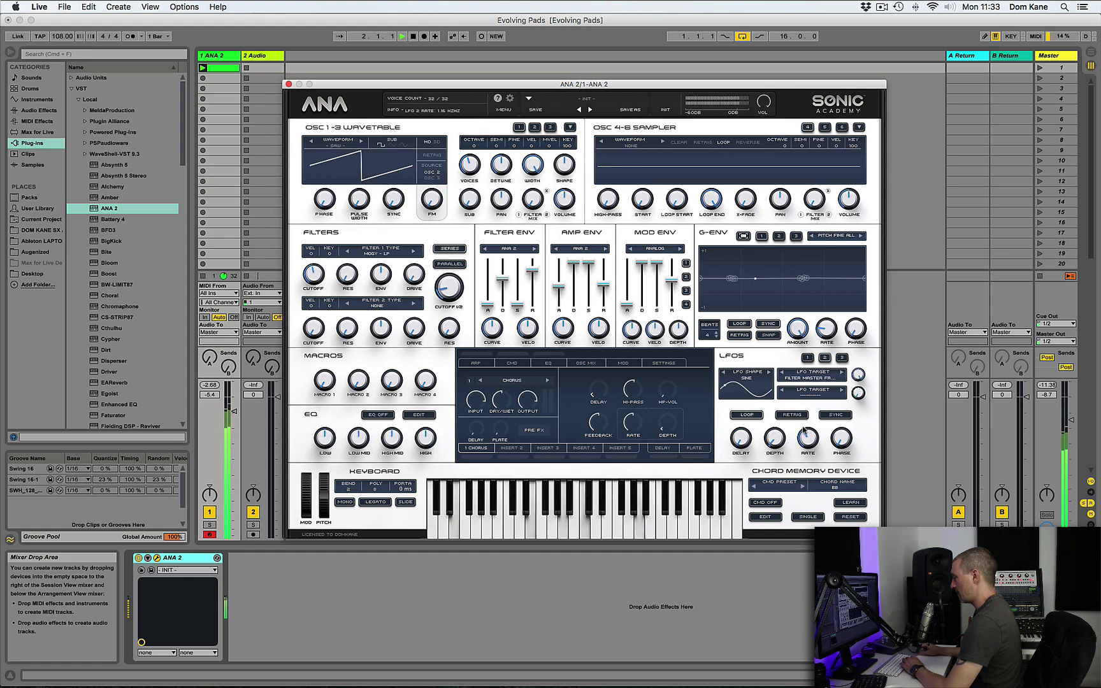
key(space)
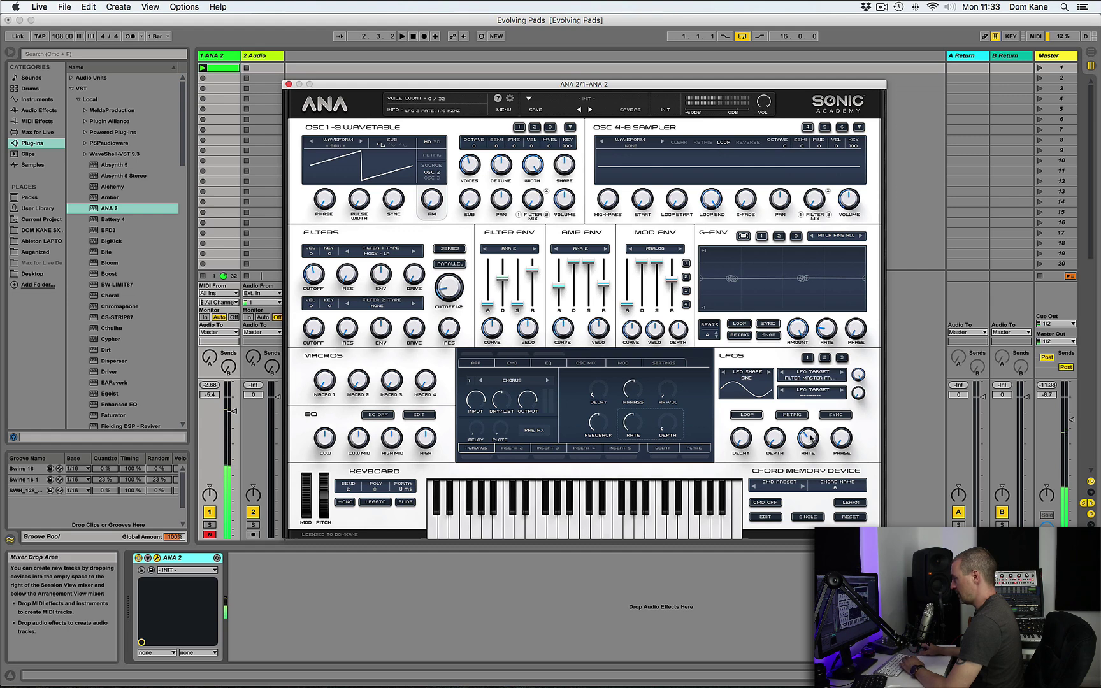
click(806, 437)
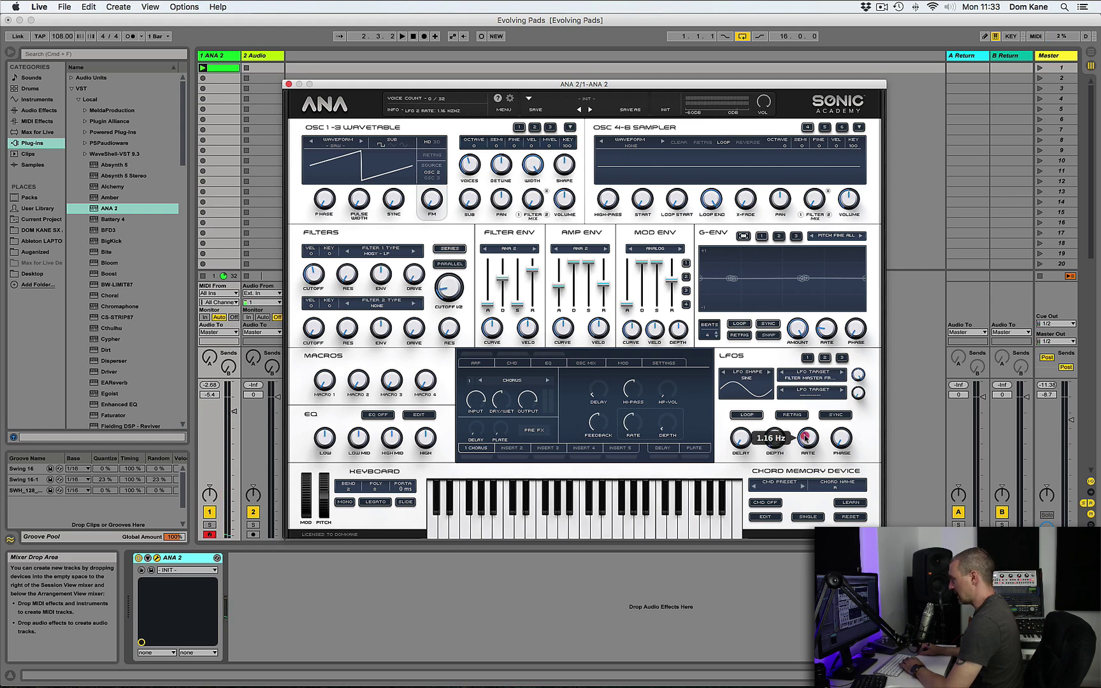
drag(806, 437, 808, 465)
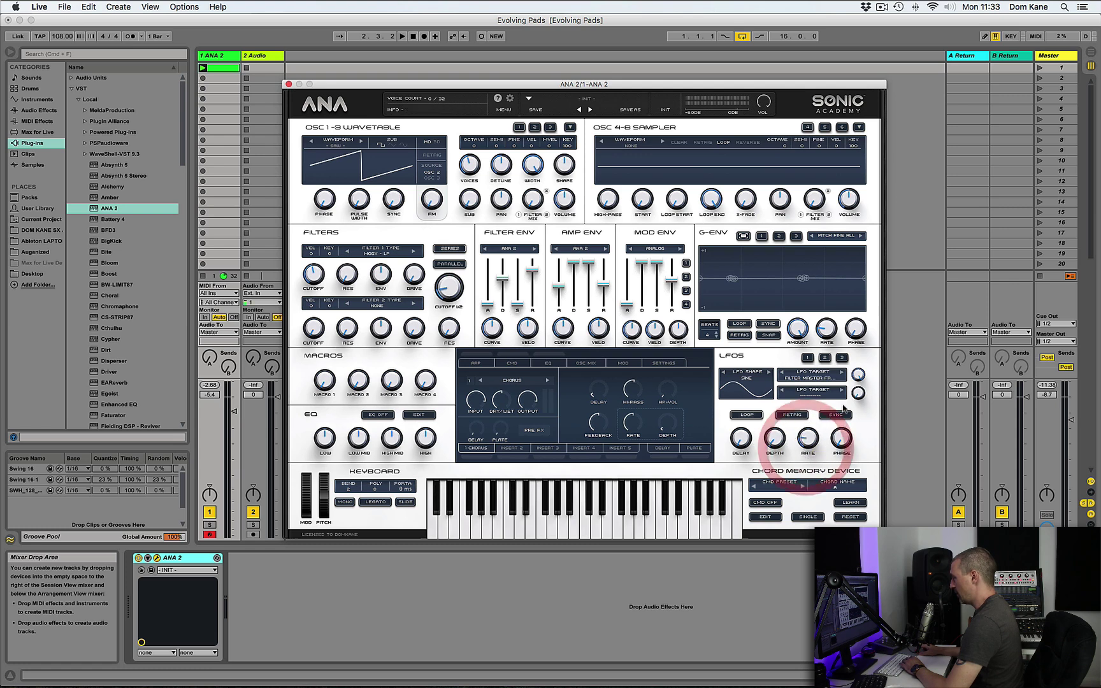
key(space)
click(807, 437)
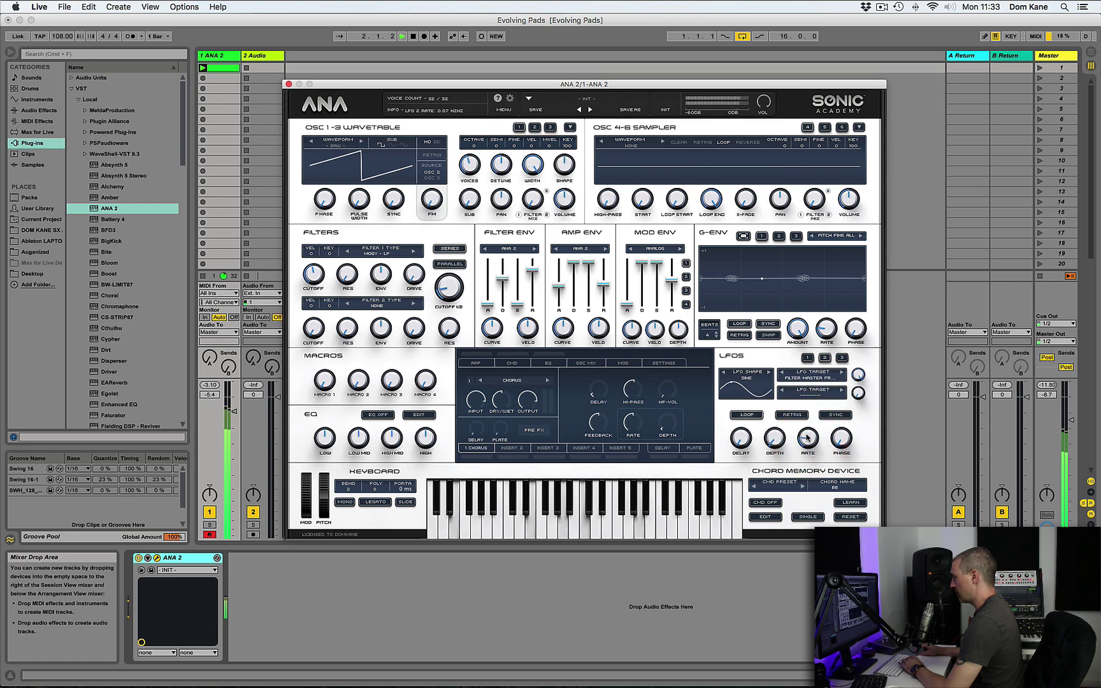
key(space)
drag(808, 437, 809, 421)
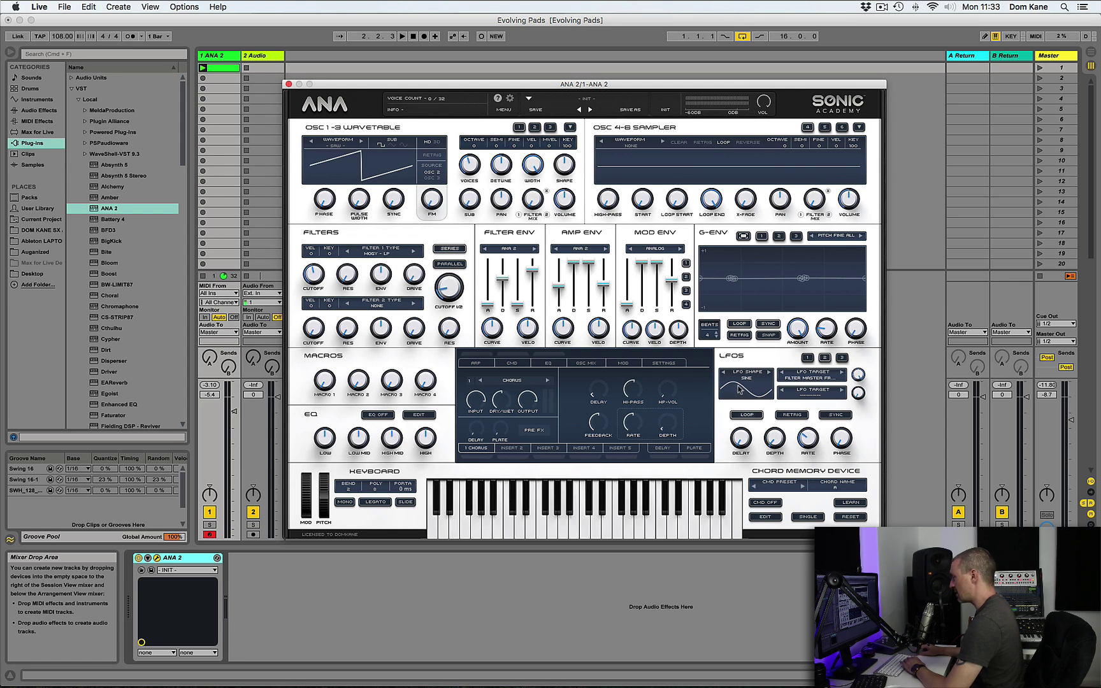
While the clip plays, adjust the LFO 2 depth and reduce its filter target amount to about 75 %.
key(space)
drag(774, 438, 786, 433)
click(740, 438)
click(775, 437)
drag(858, 374, 857, 402)
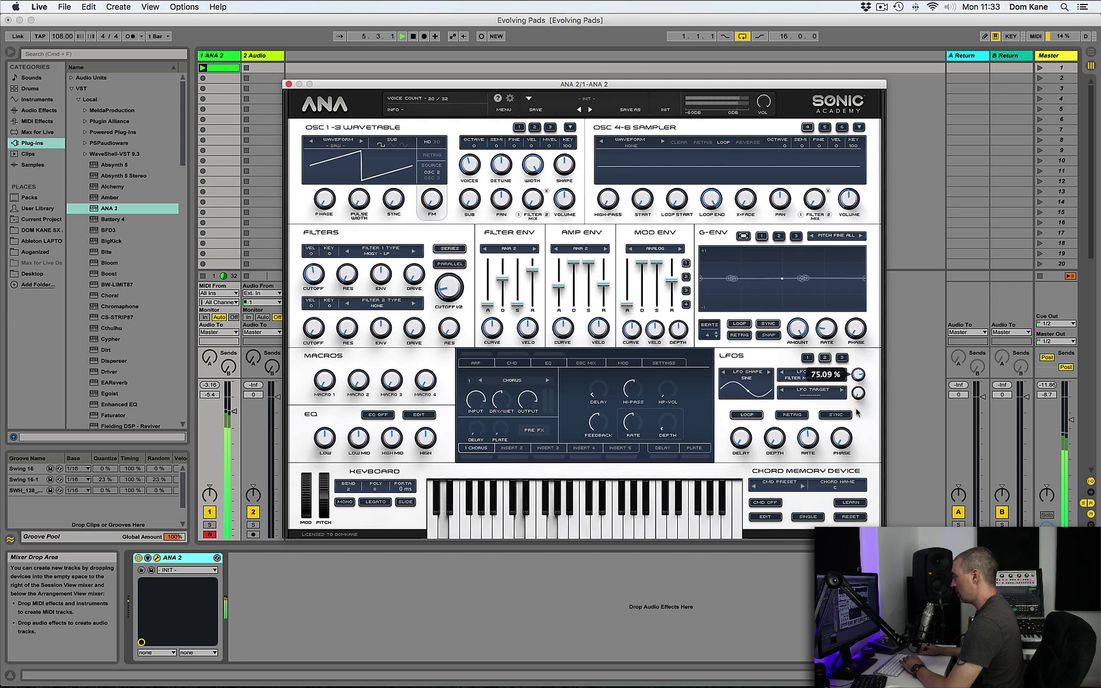
drag(857, 415, 806, 449)
Restart the clip to audition LFO 2's modulation of the filter frequency.
key(space)
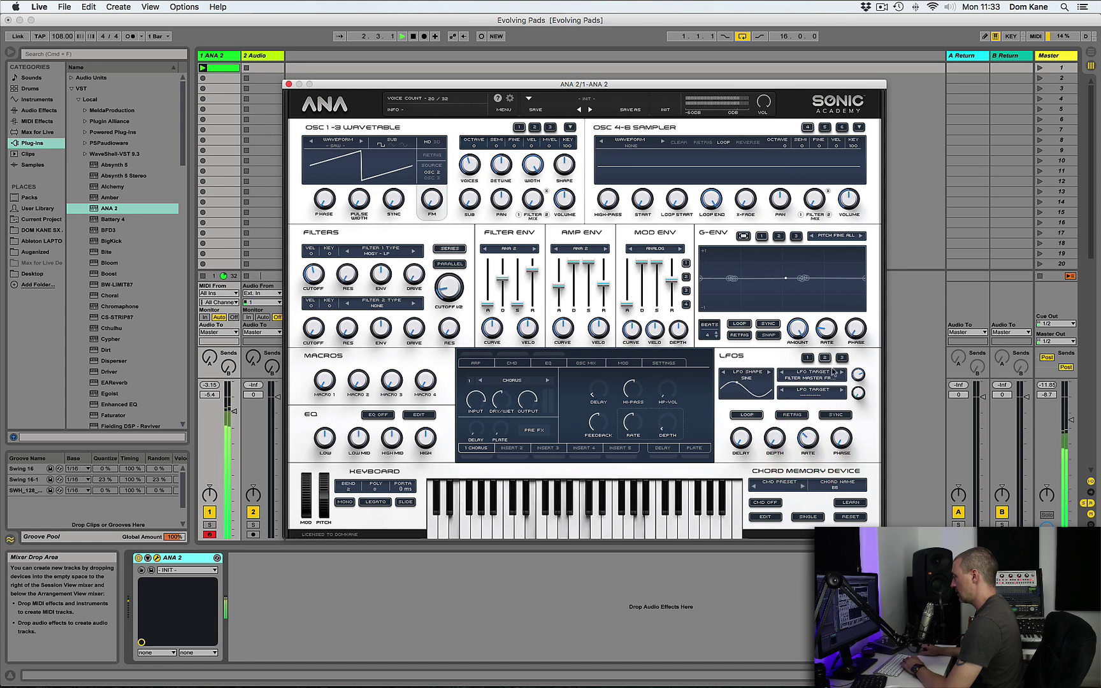
key(space)
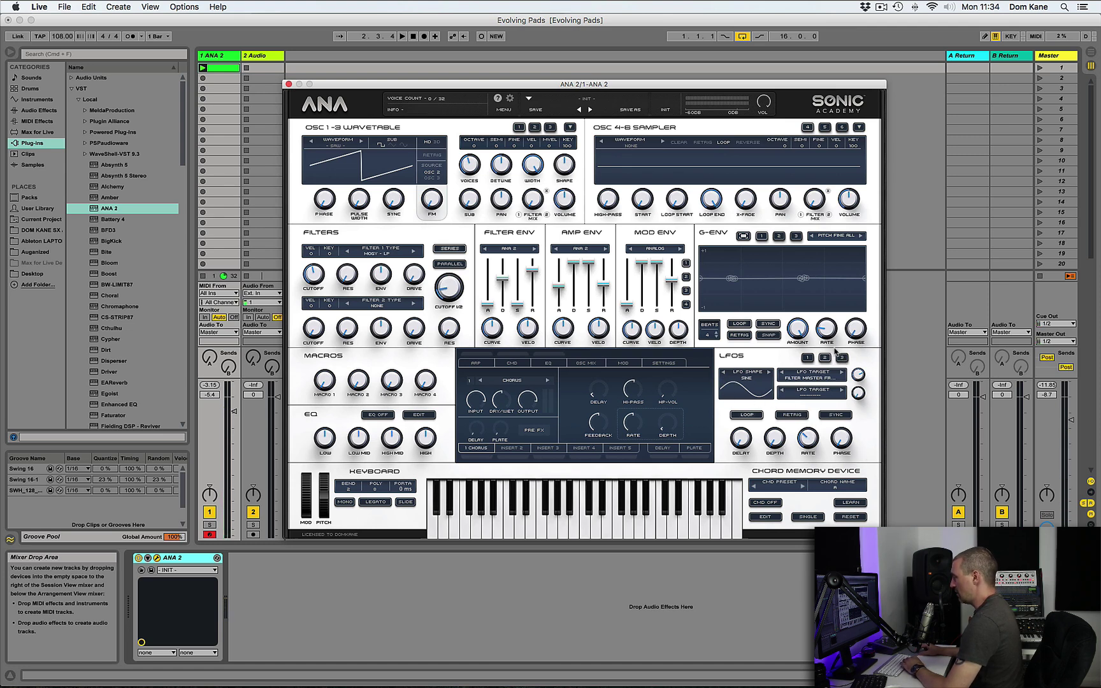
key(space)
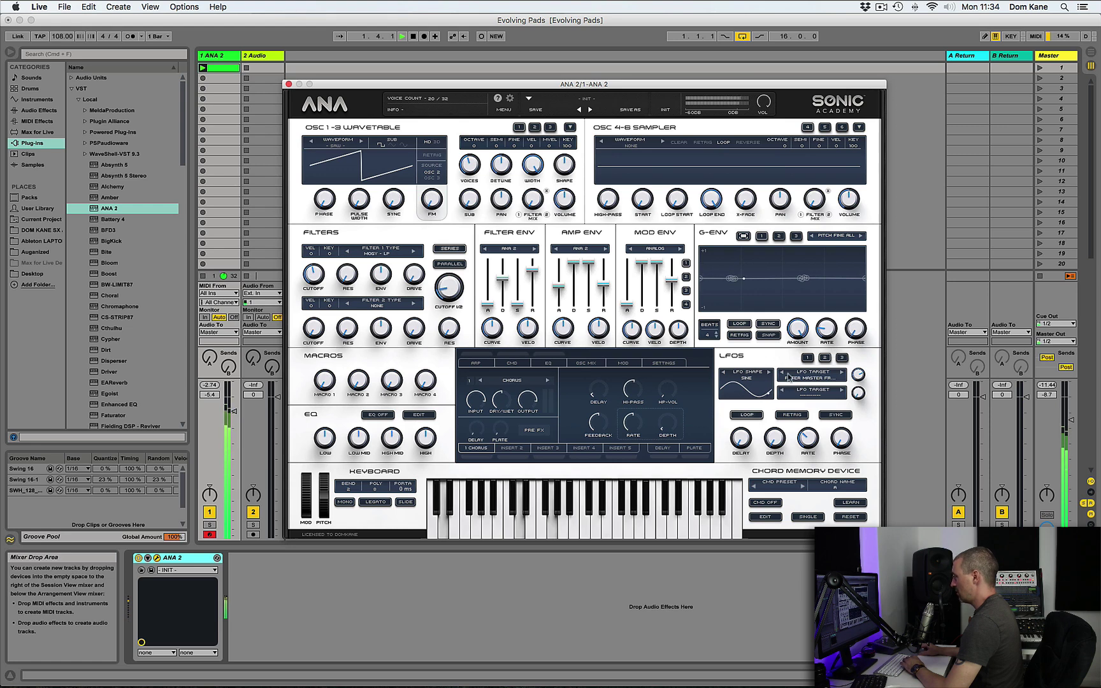
key(space)
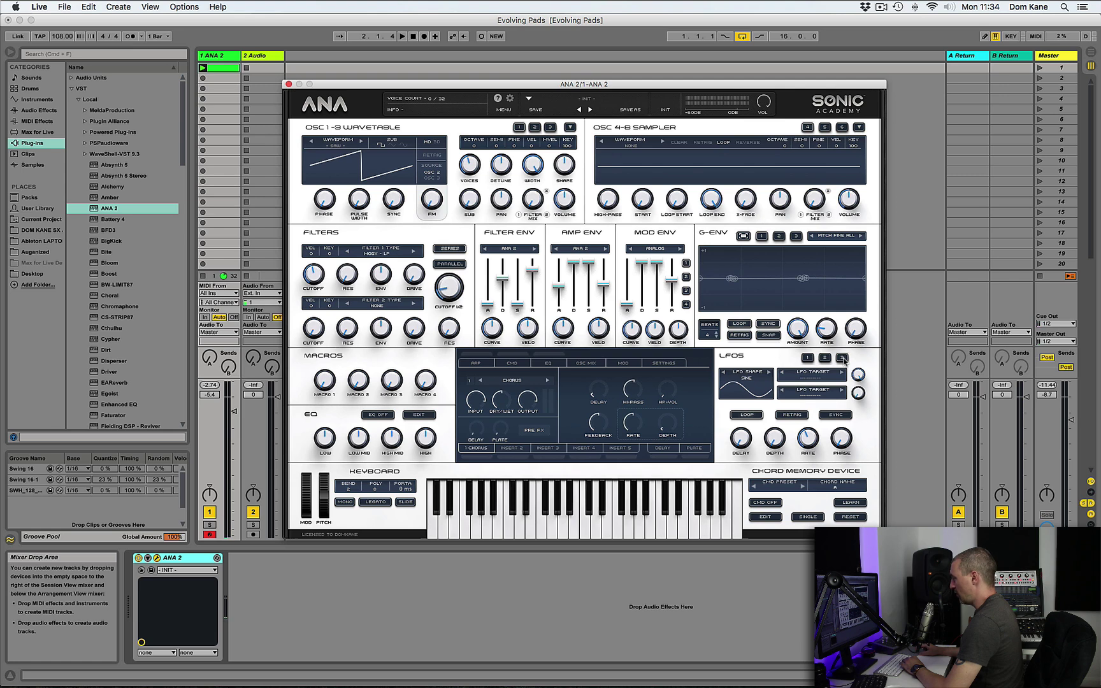
Assign LFO 2 Rate as the first target of LFO 3 and raise the LFO 3 rate slightly.
click(807, 379)
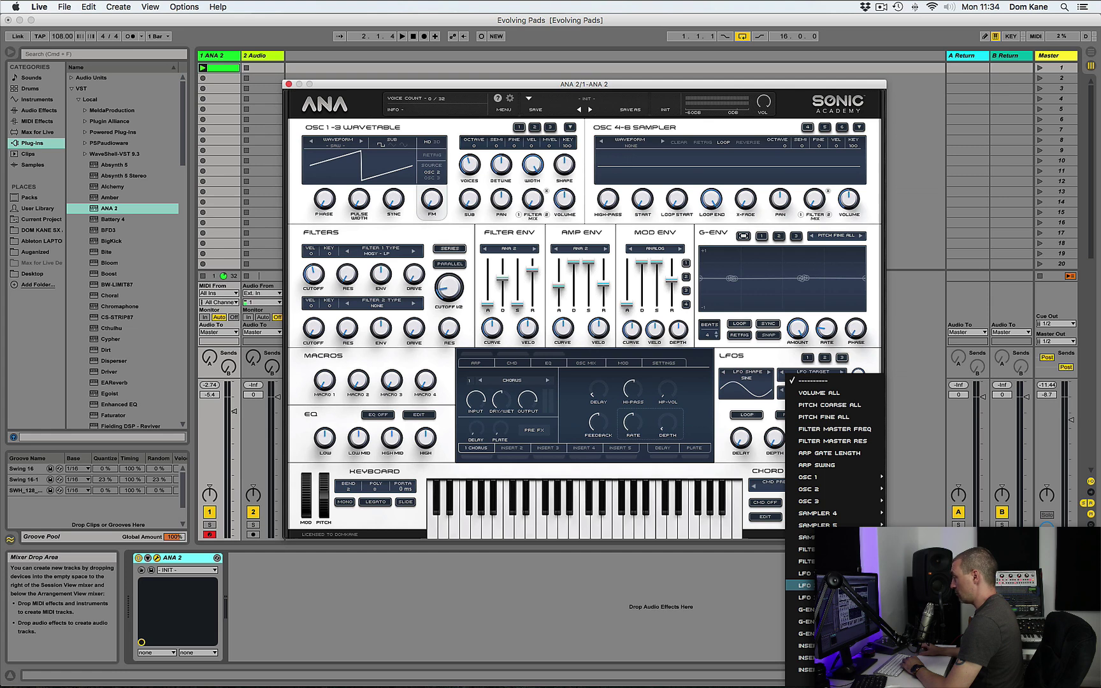
click(804, 584)
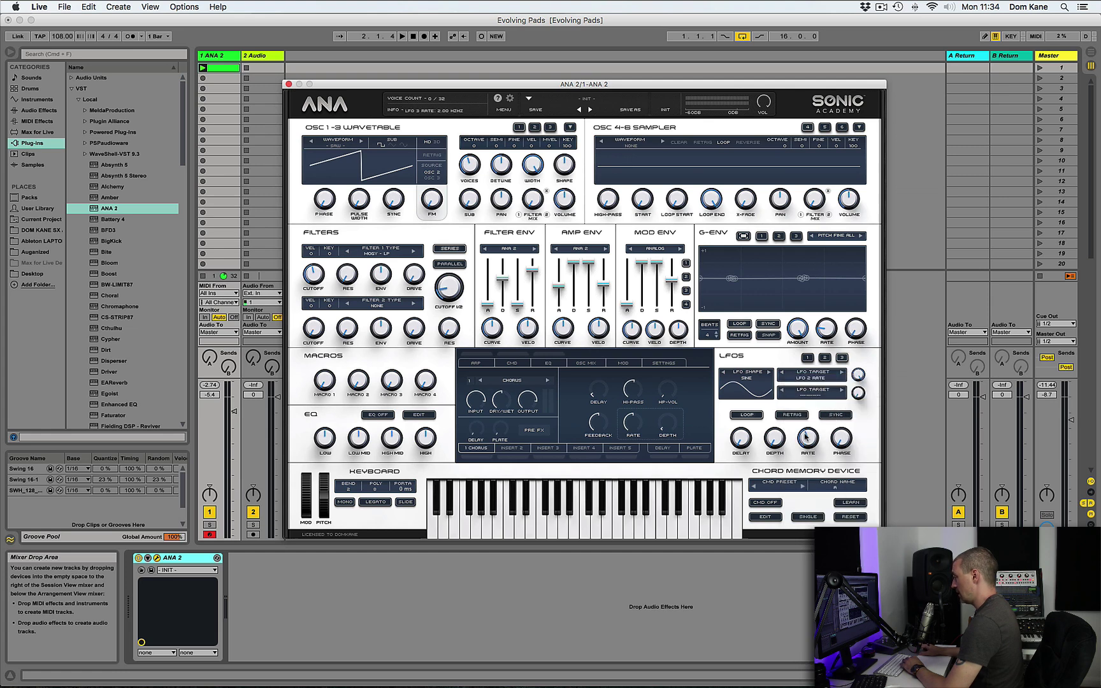
drag(807, 441, 809, 424)
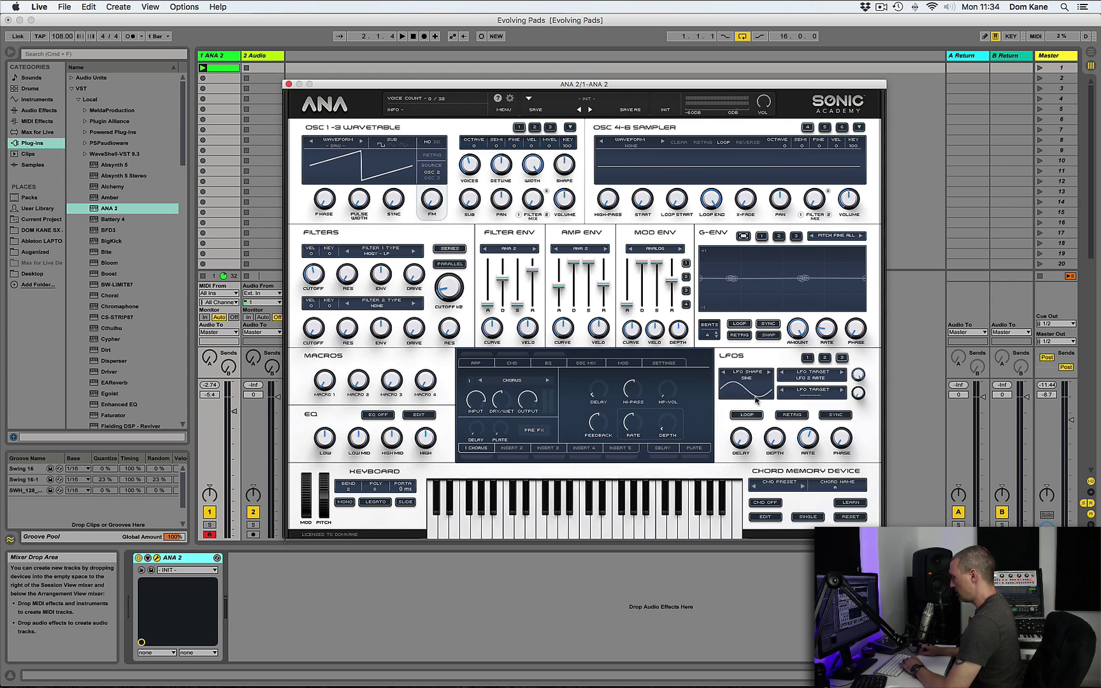
Play the clip while increasing the LFO 3 depth and slowing its rate to vary the speed of LFO 2.
key(space)
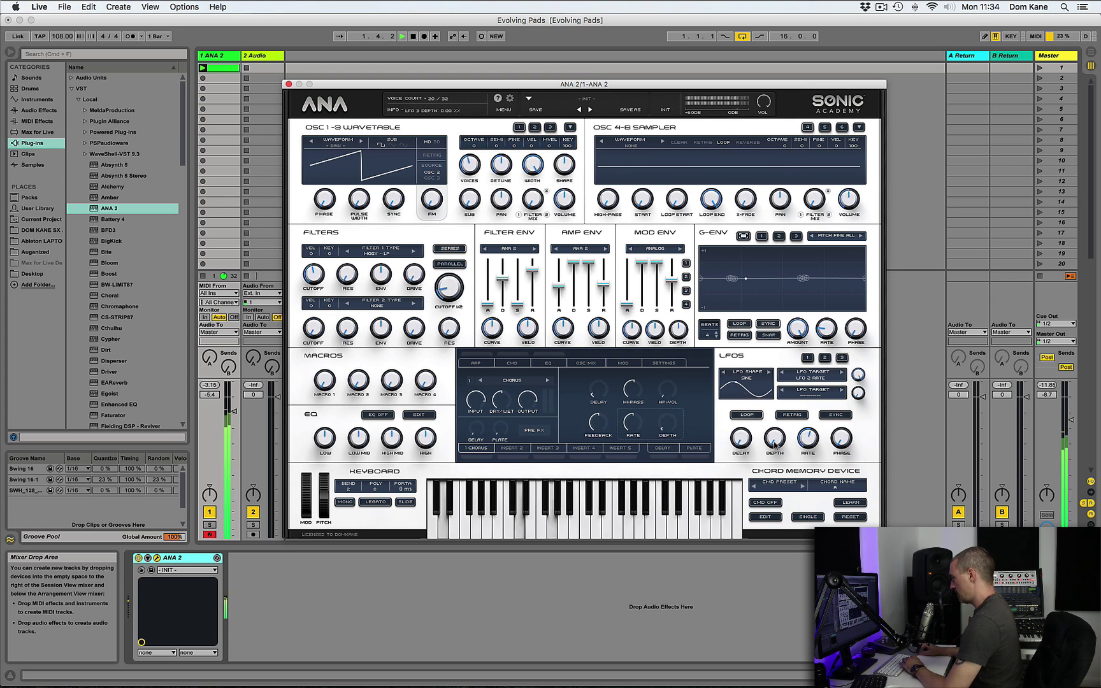
drag(774, 444, 799, 343)
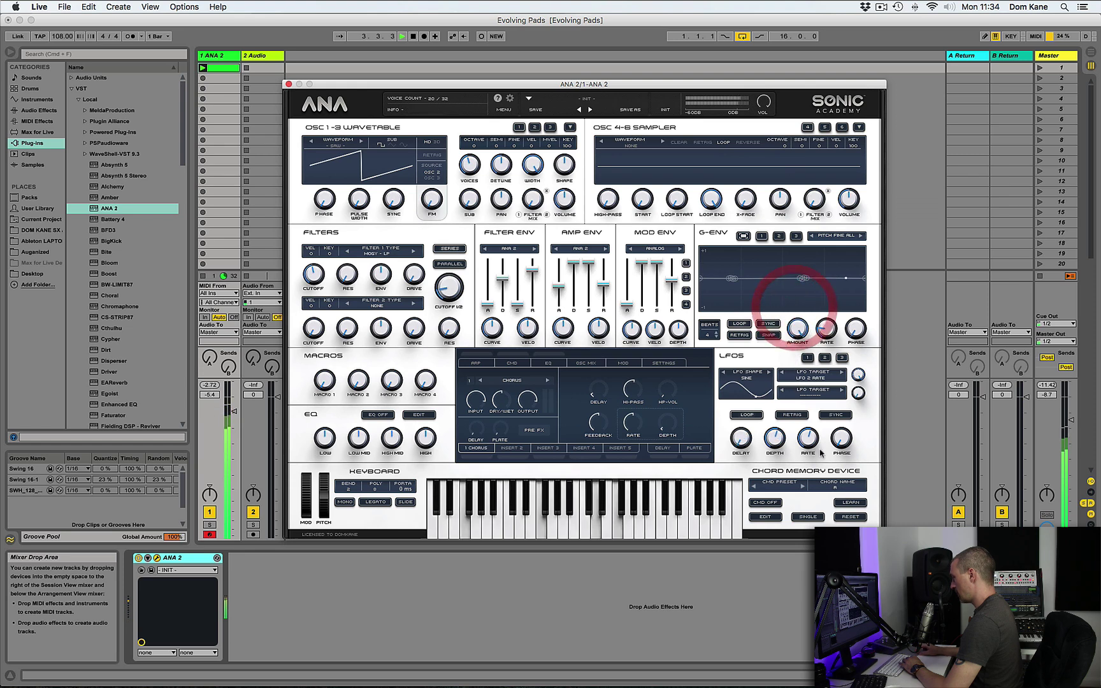
drag(804, 435, 770, 461)
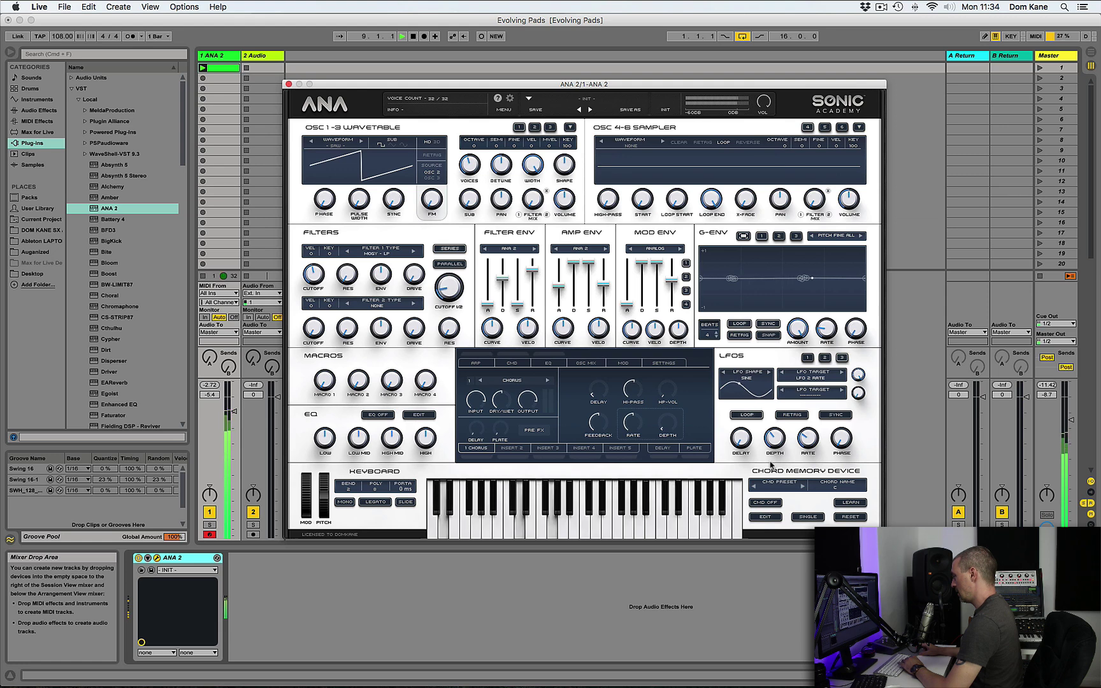
Audition the clip while comparing the settings of LFO 2 and LFO 3, and return to LFO 1.
click(824, 359)
click(825, 359)
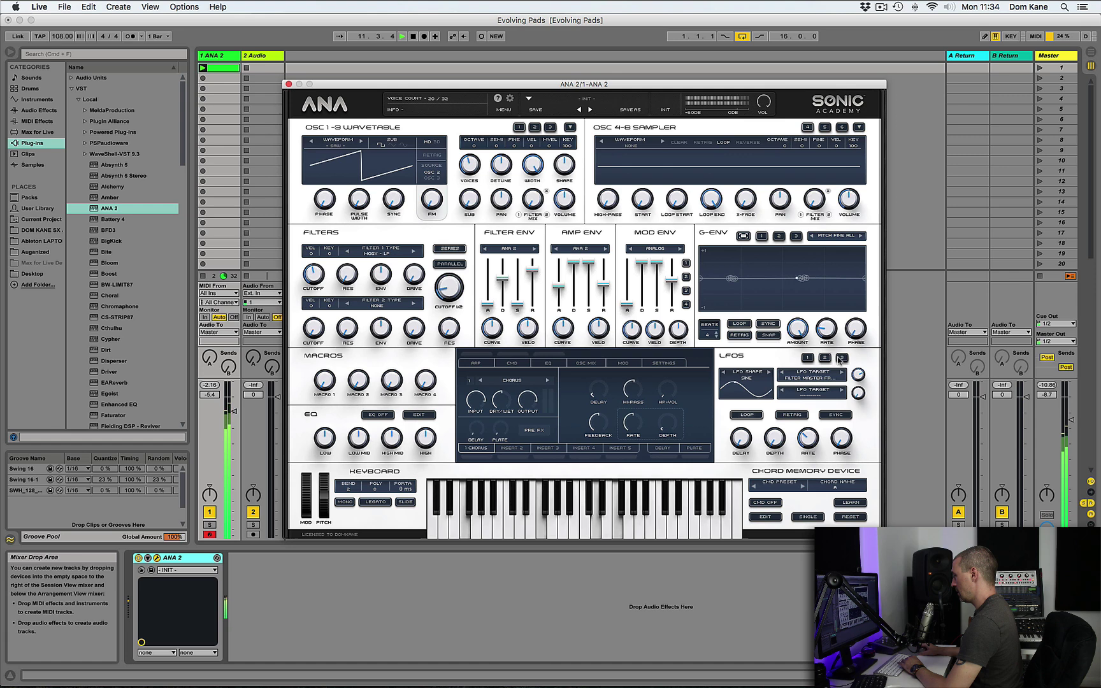
click(839, 358)
key(space)
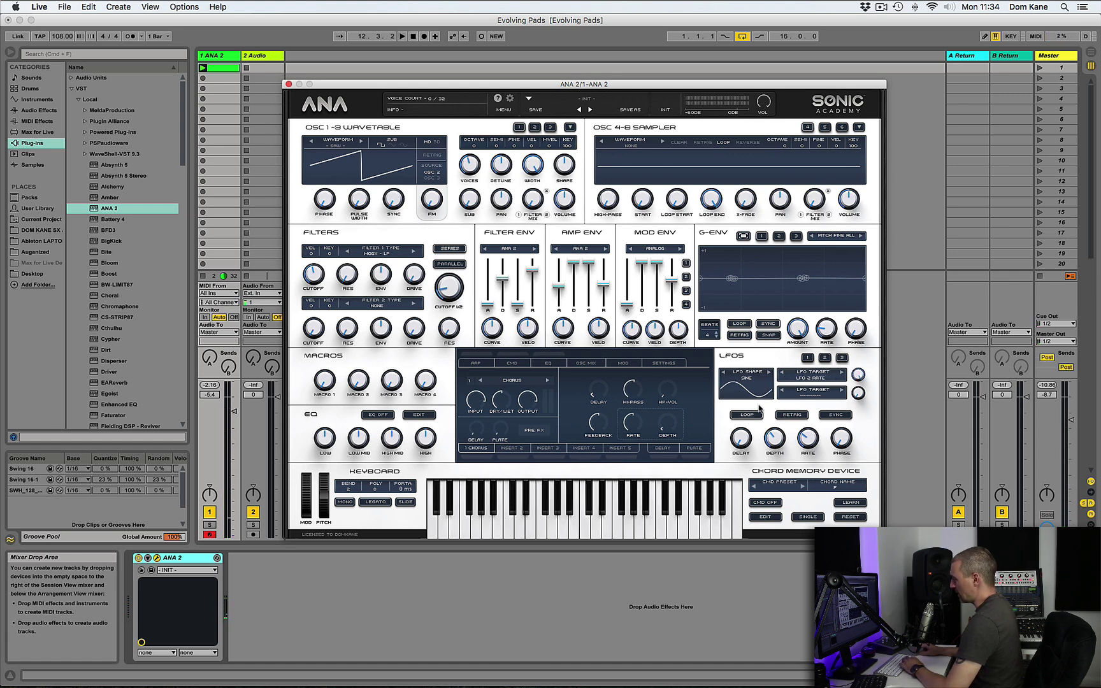
key(space)
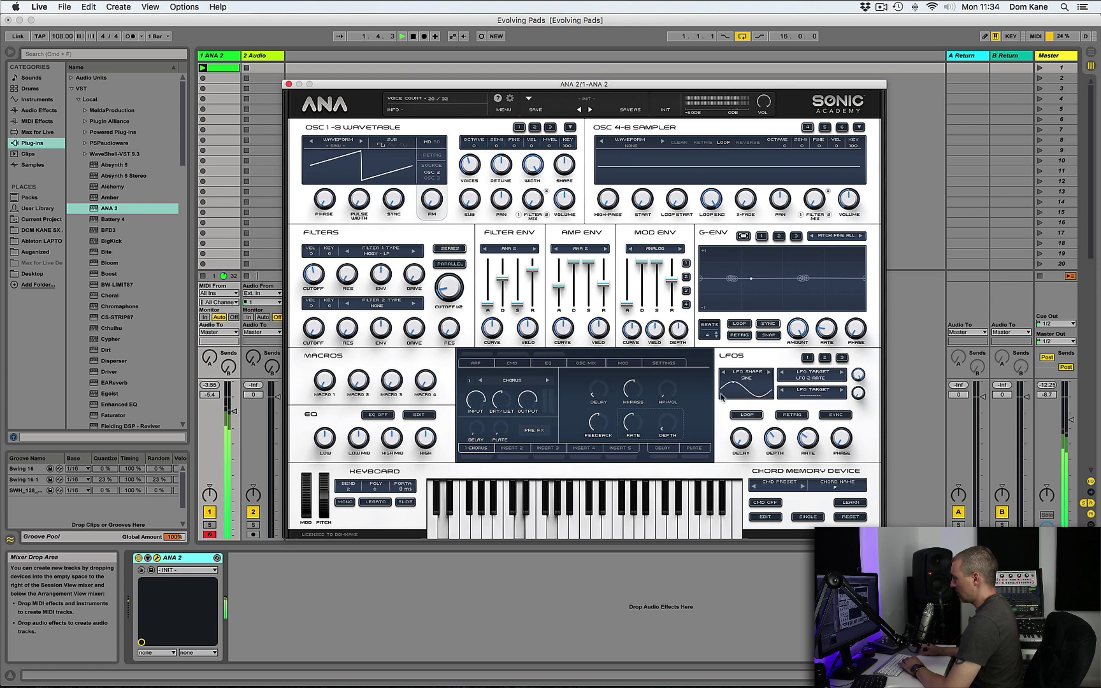
key(space)
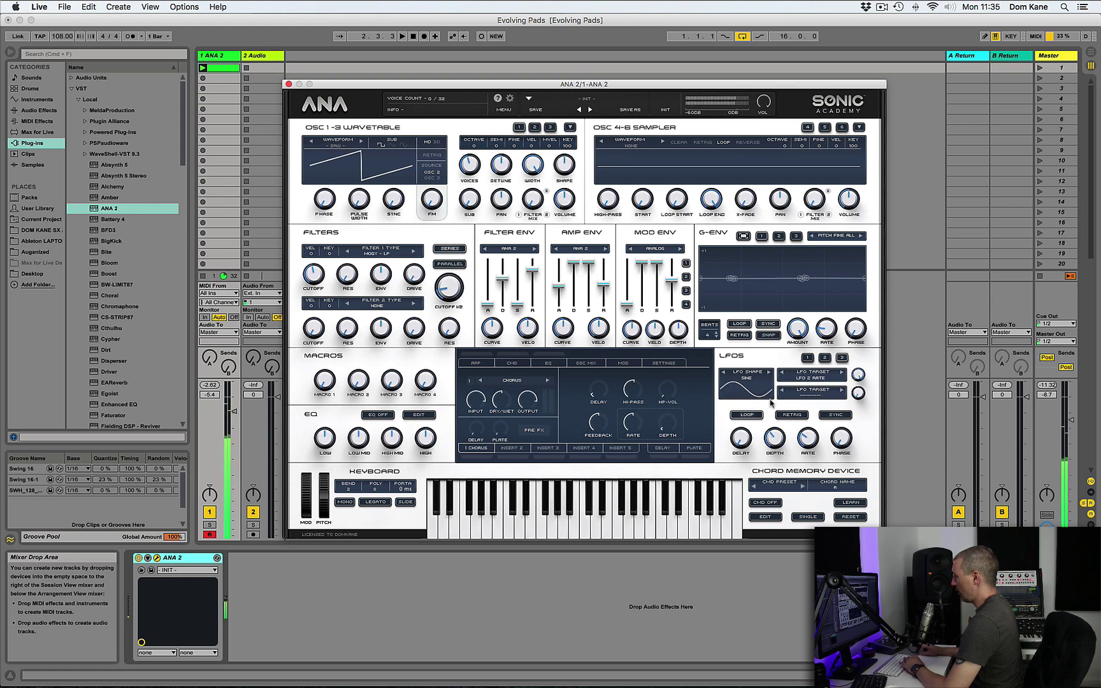
click(812, 375)
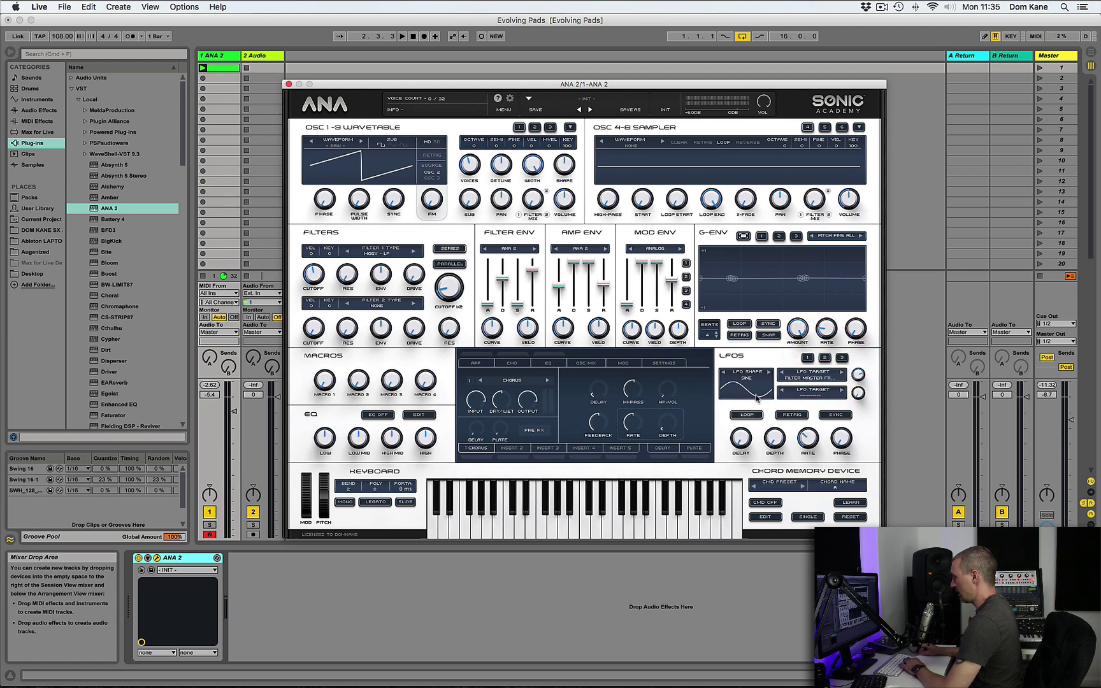
key(space)
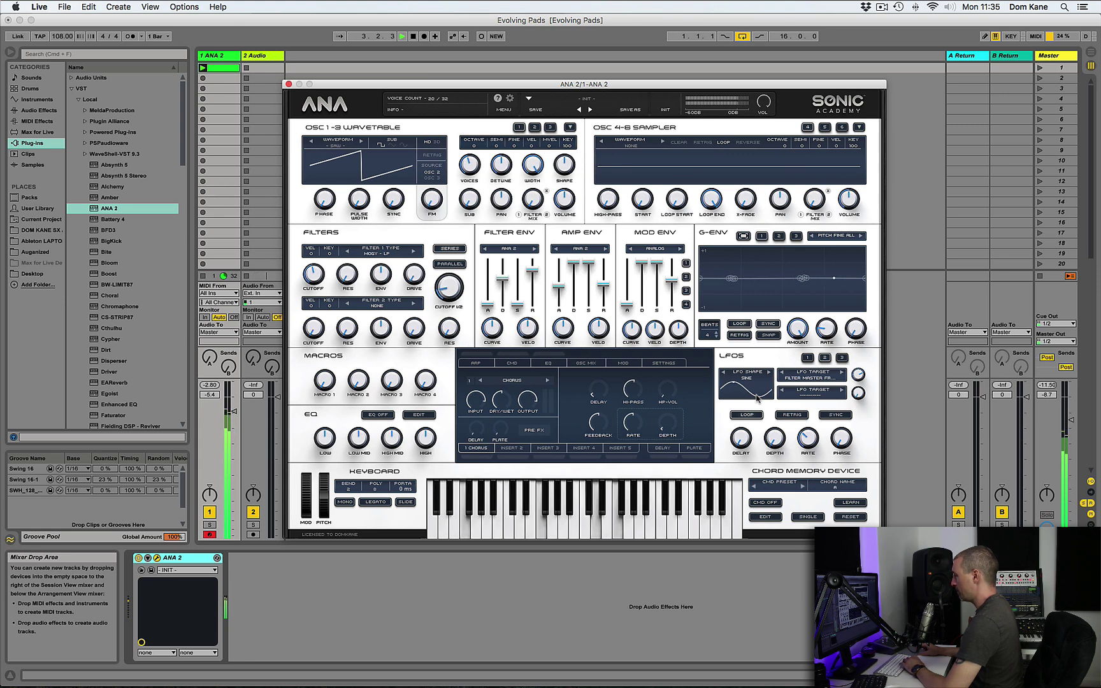
key(space)
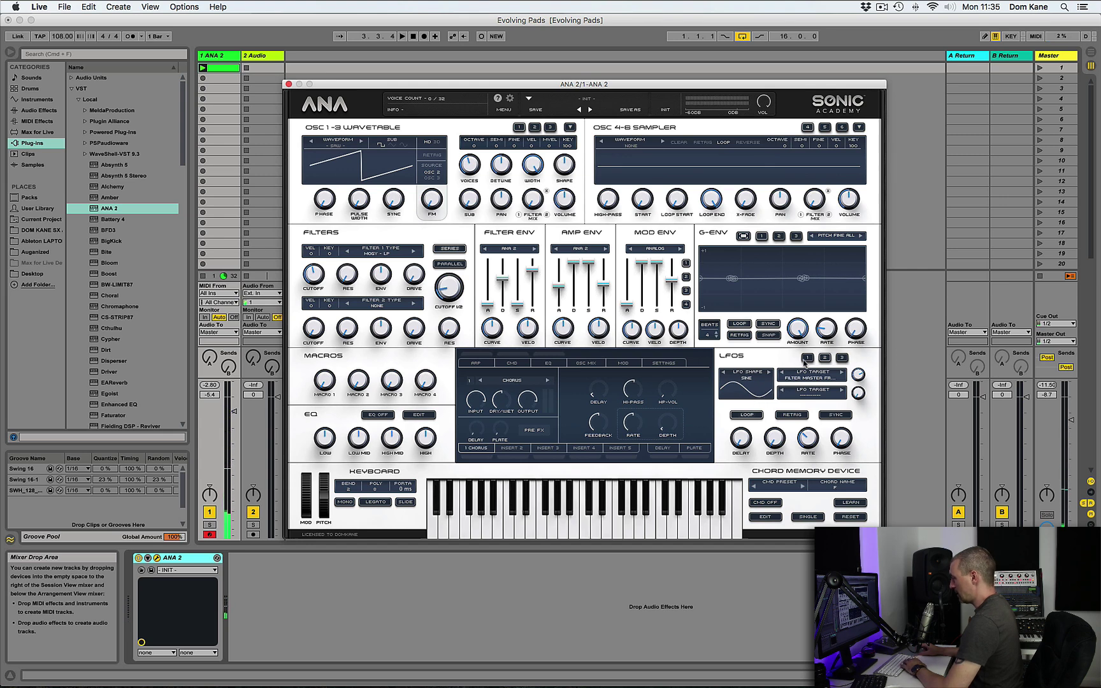
click(807, 358)
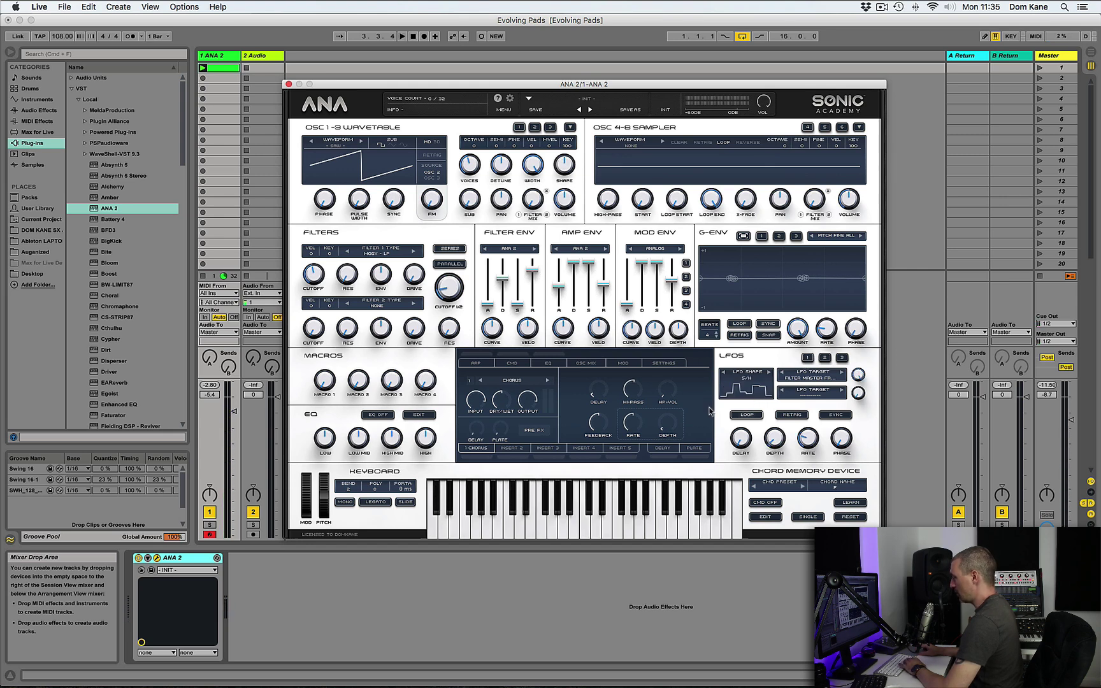
Audition the clip and bring up the LFO 2 settings, stopping playback after the second listen.
key(space)
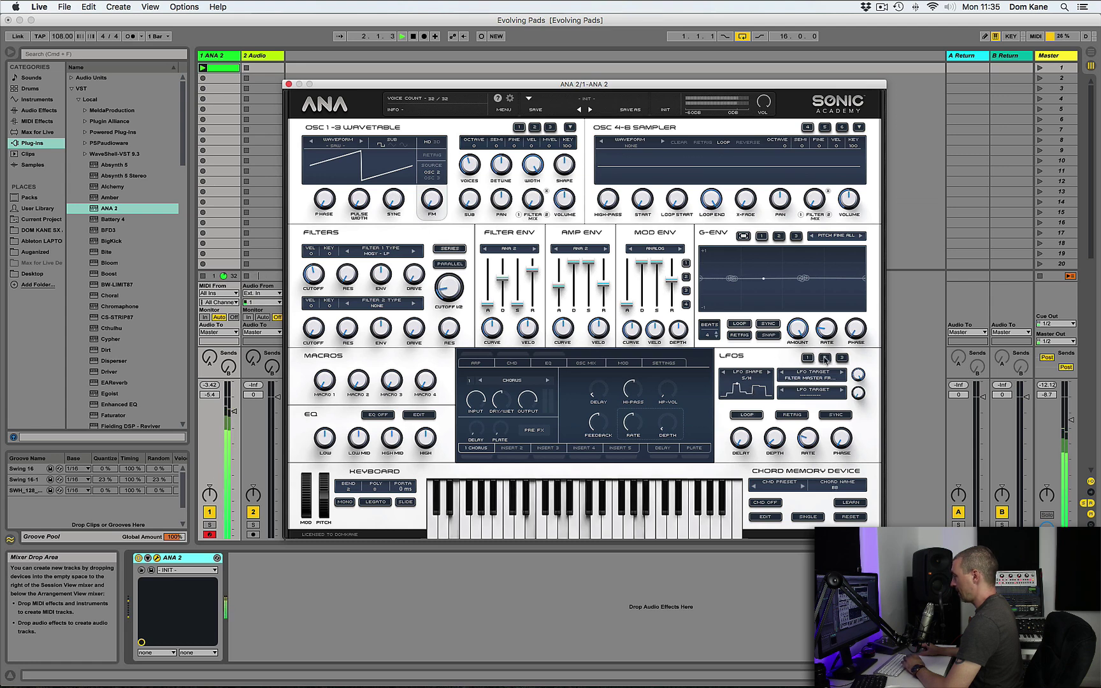
click(825, 358)
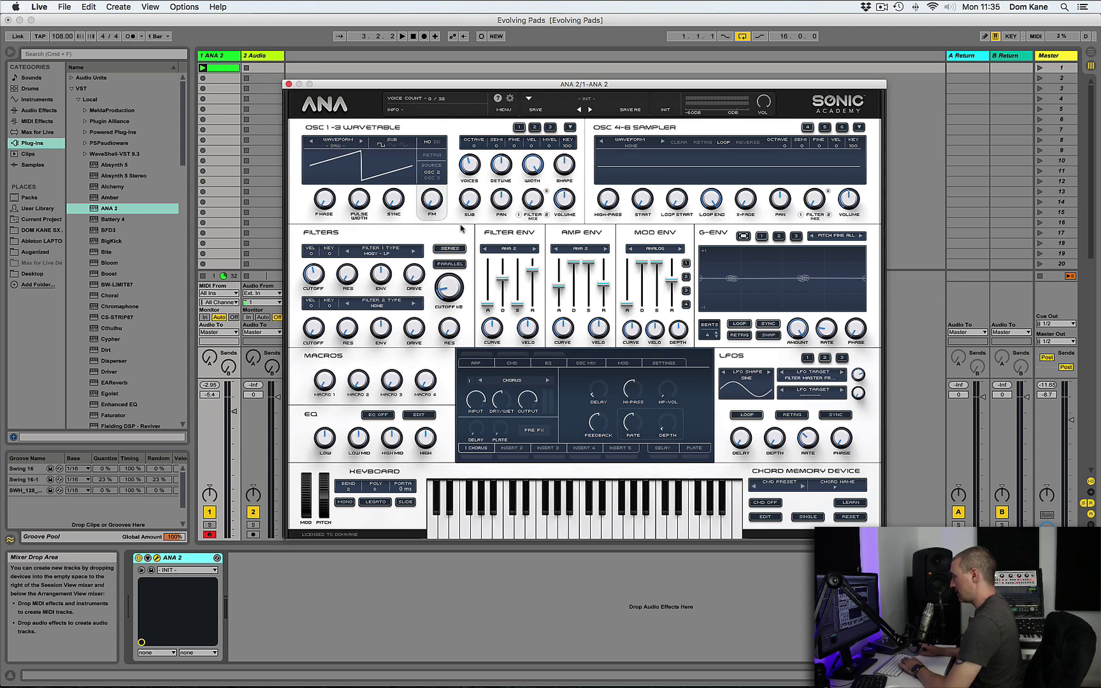
key(space)
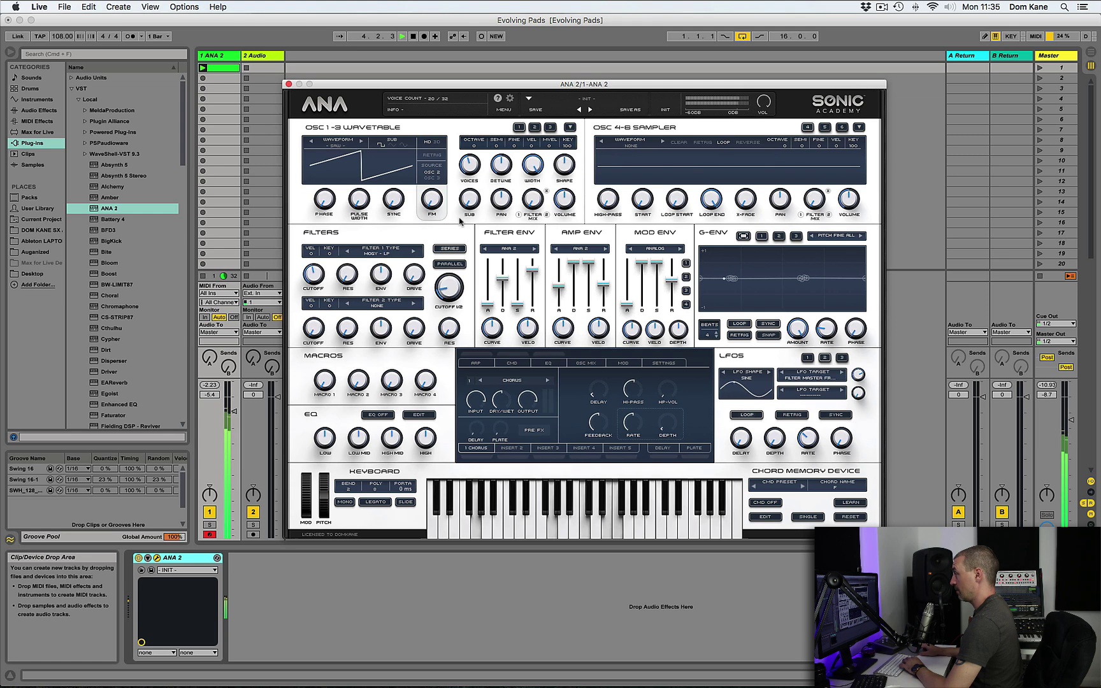
key(space)
Load the BuzzBanana 3D wavetable into oscillator 2.
click(535, 127)
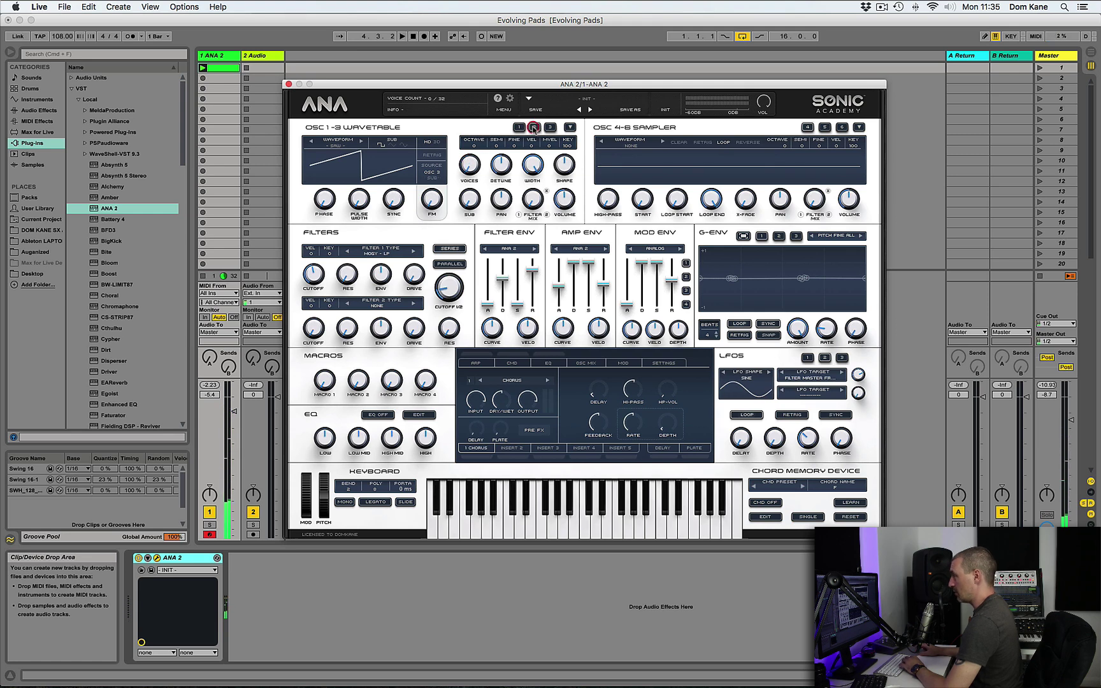
click(342, 144)
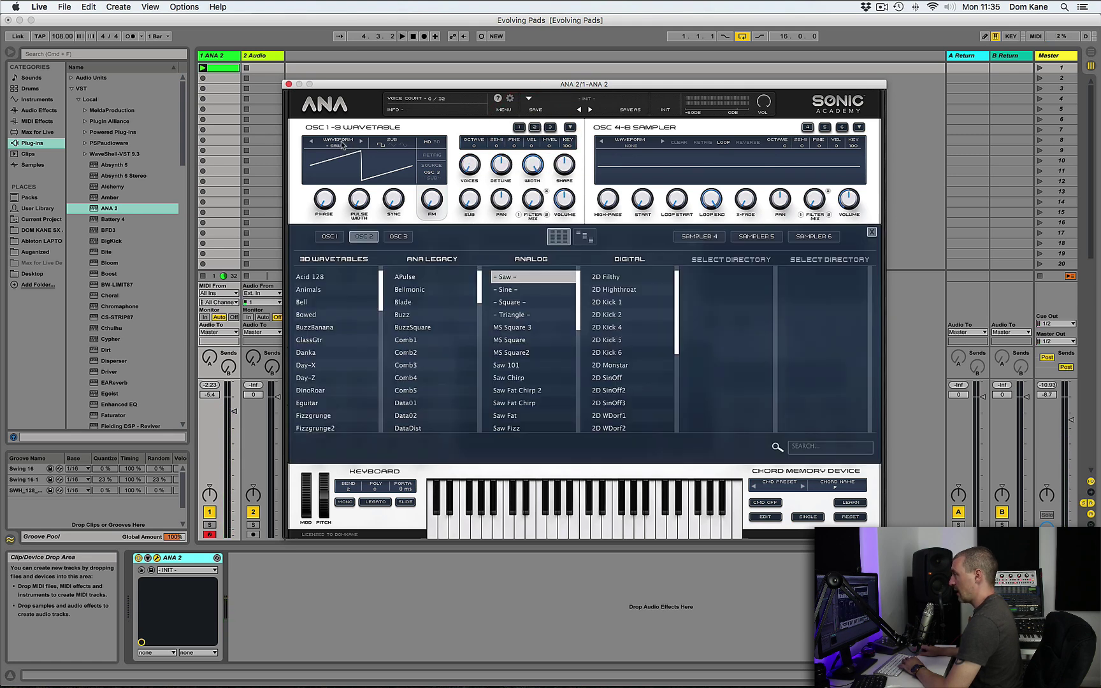
double_click(318, 327)
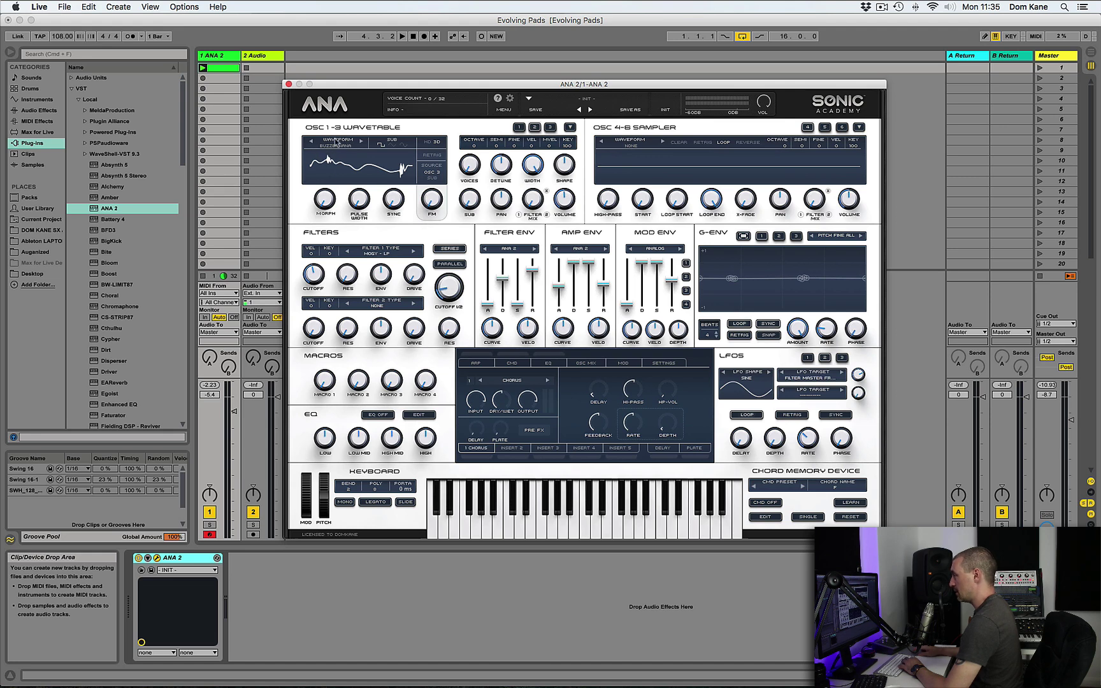
Play the clip while sweeping the morph of oscillator 2 and raising its voices and volume.
key(space)
drag(326, 200, 340, 124)
drag(470, 167, 476, 136)
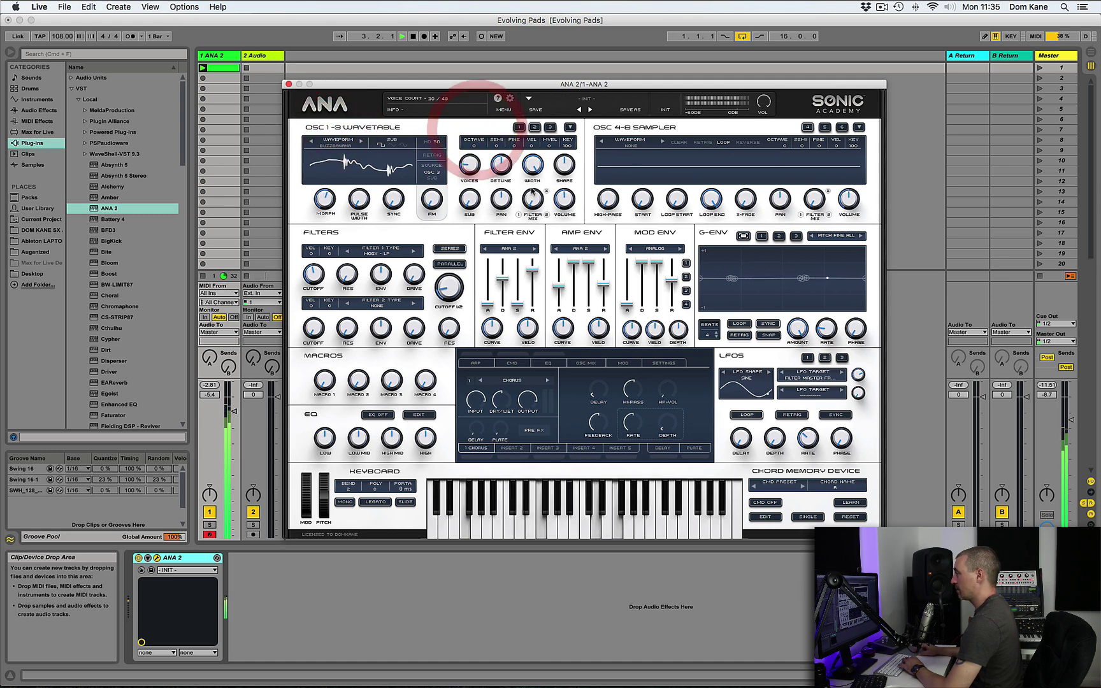
drag(565, 199, 564, 165)
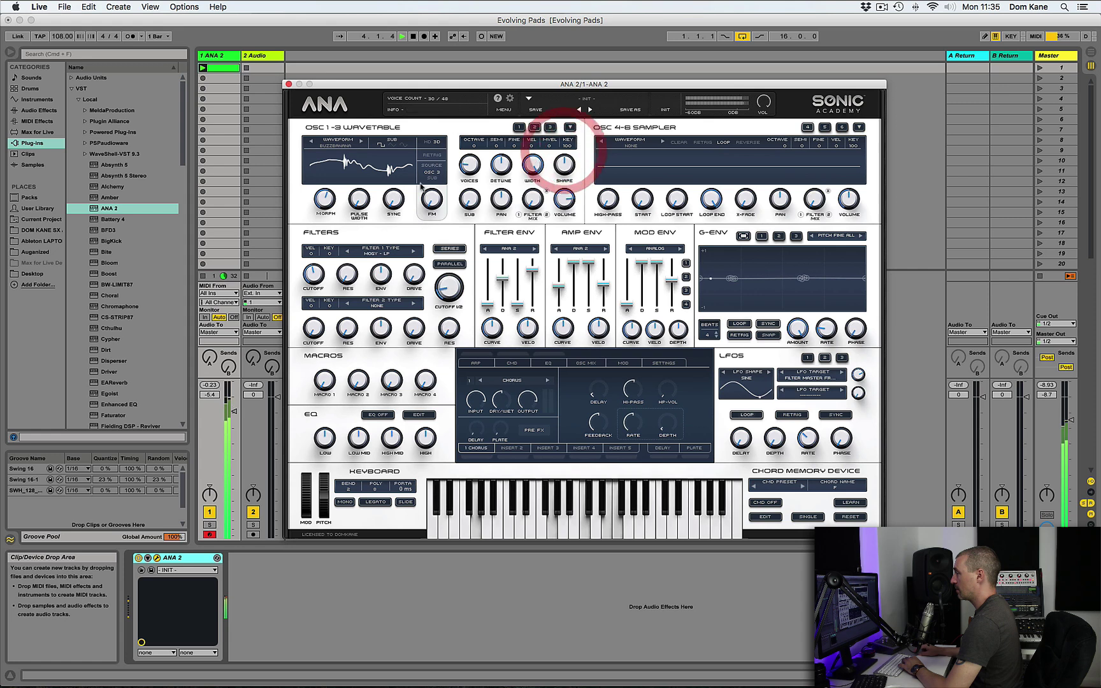
Sweep the morph of oscillator 2 again, reset it to 0.00% with playback stopped, and return to the LFO 1 settings.
drag(325, 200, 330, 170)
key(space)
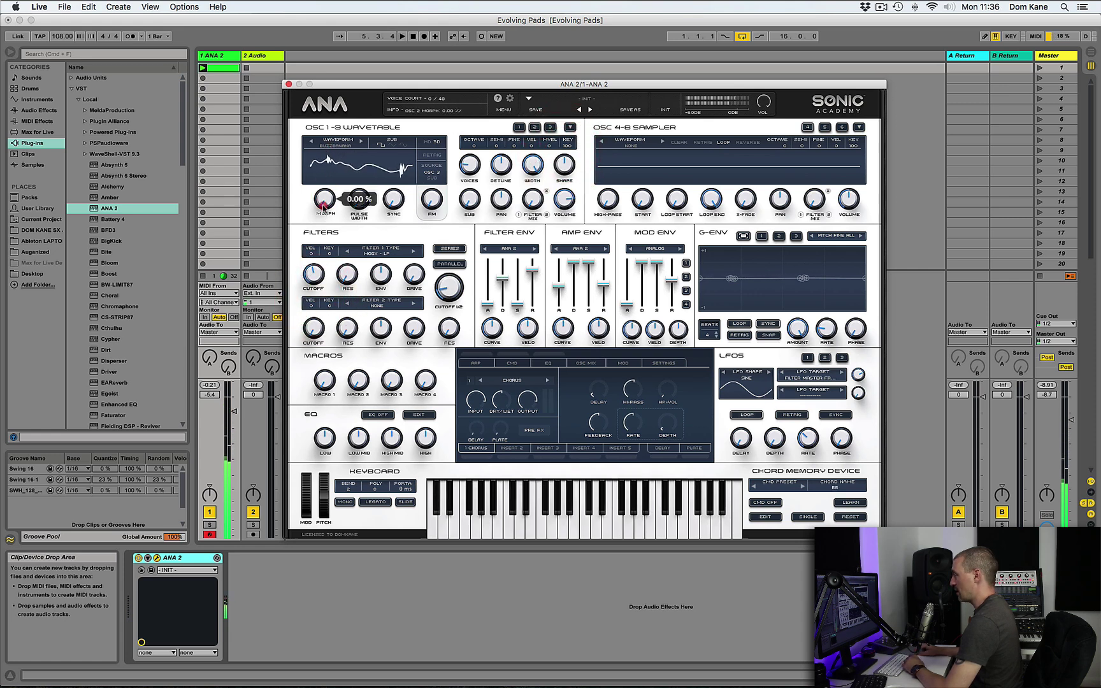
click(321, 202)
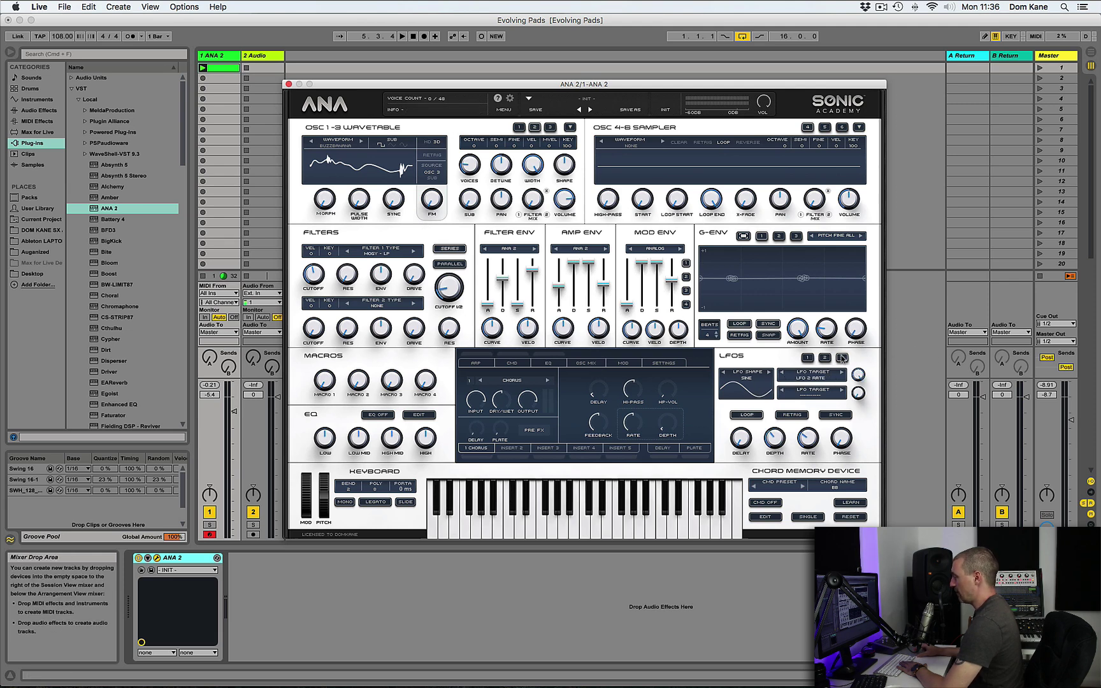
click(807, 358)
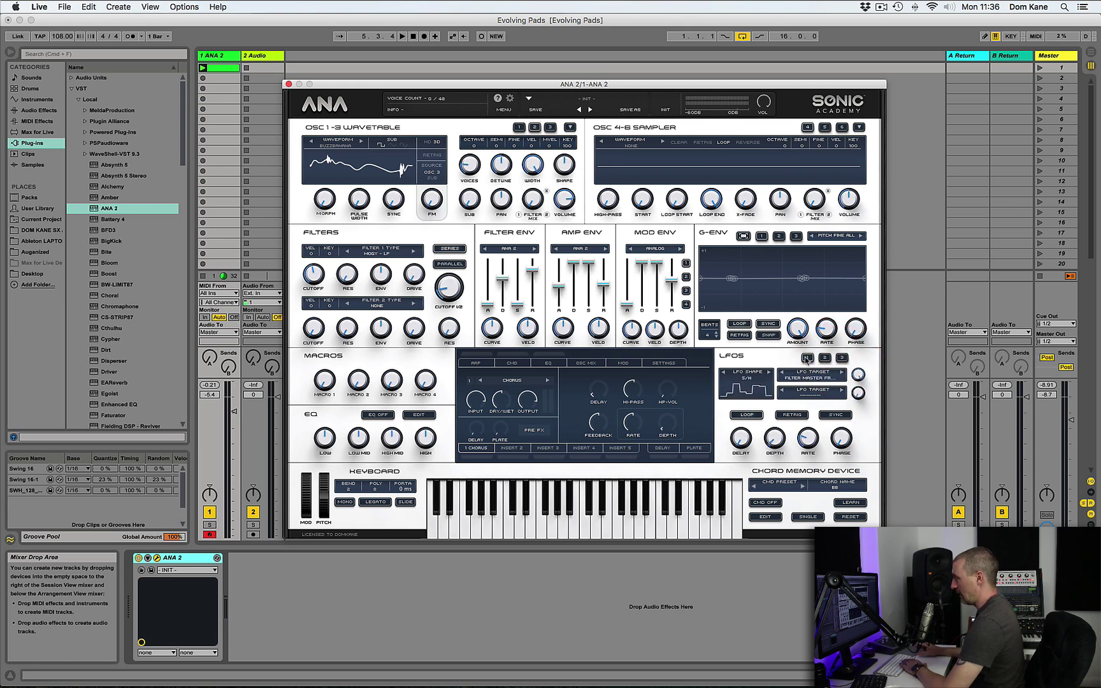